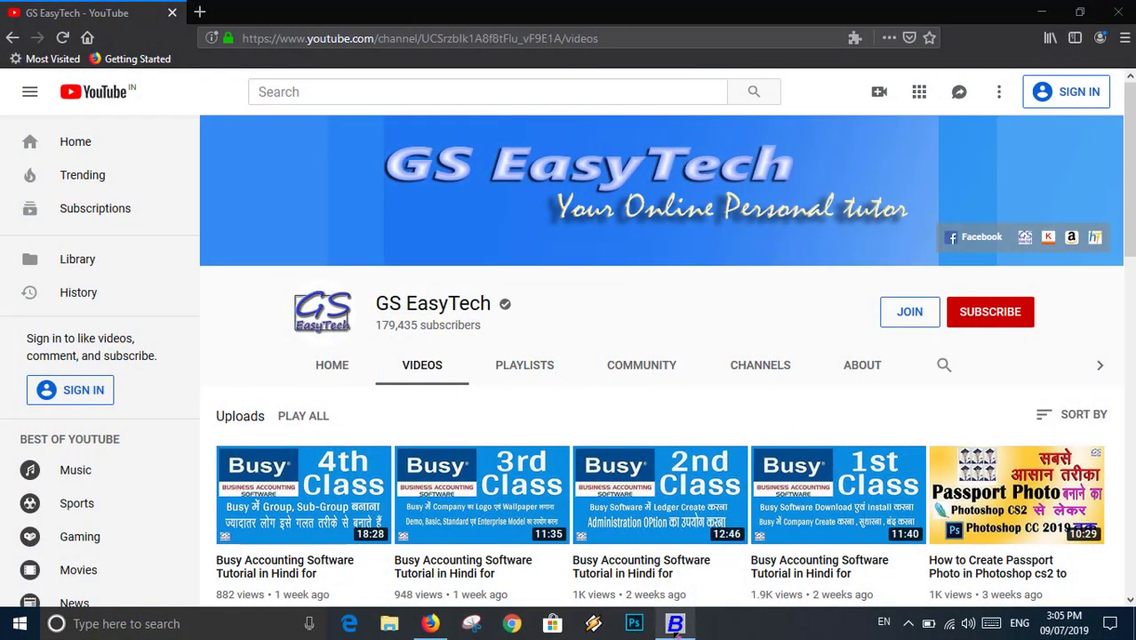
Switch to the Busy accounting program and open a form for adding a new item master
left_click(675, 623)
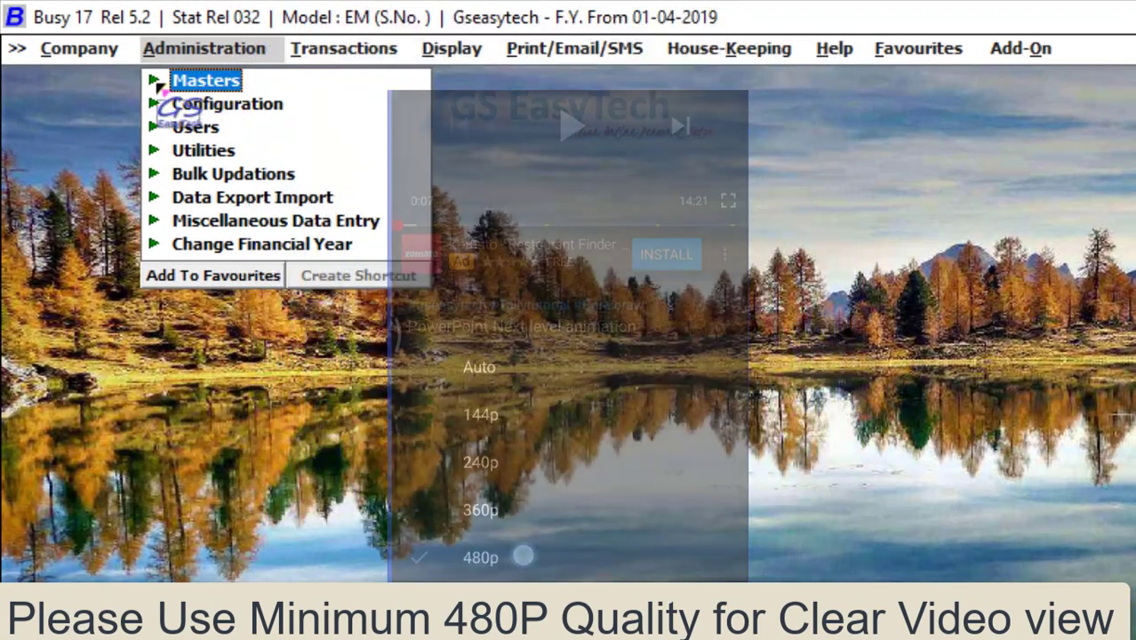
left_click(154, 81)
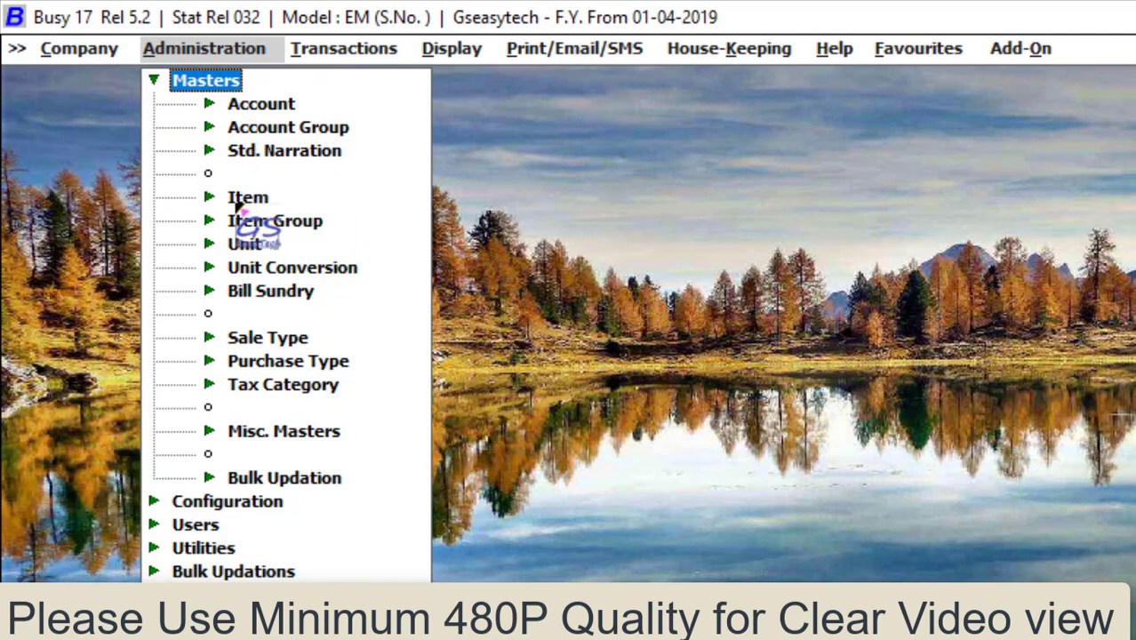
left_click(211, 199)
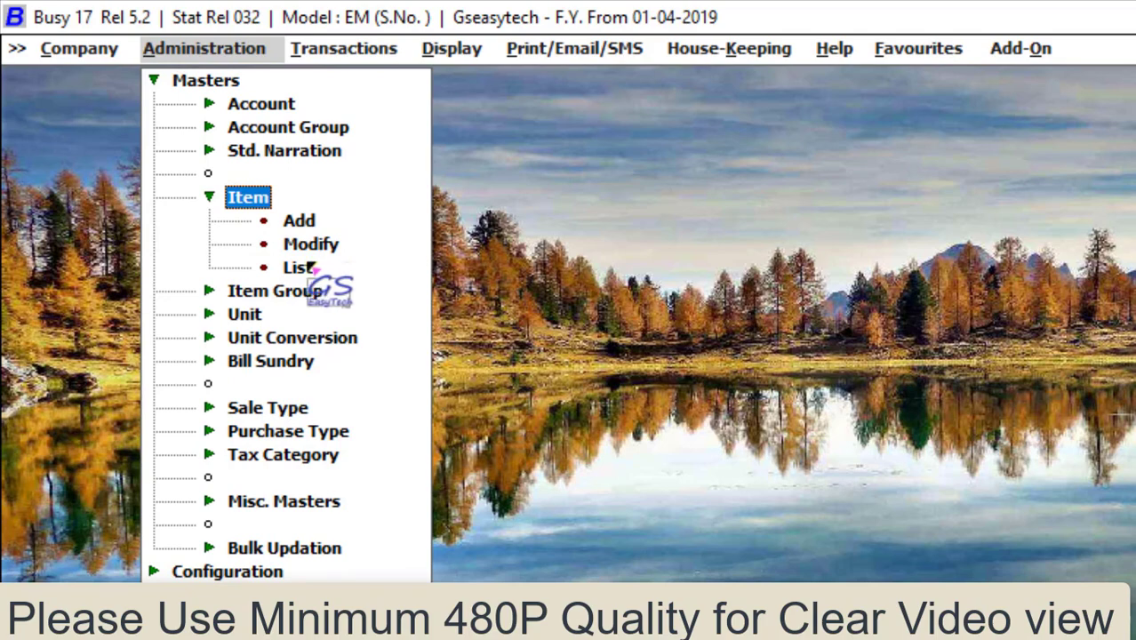
left_click(209, 291)
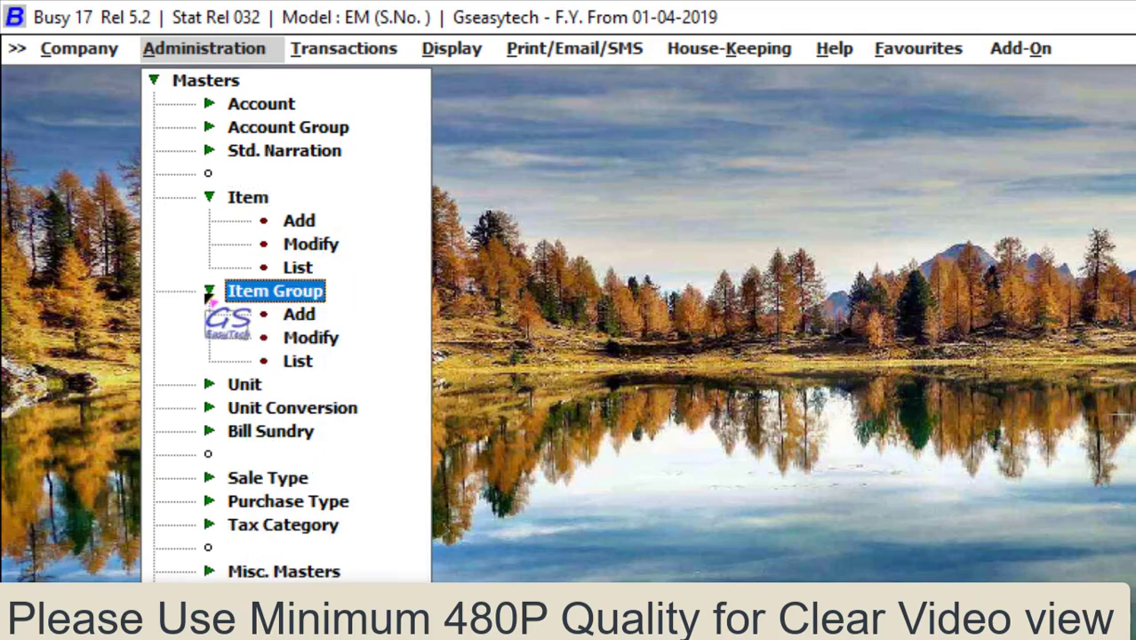
left_click(211, 384)
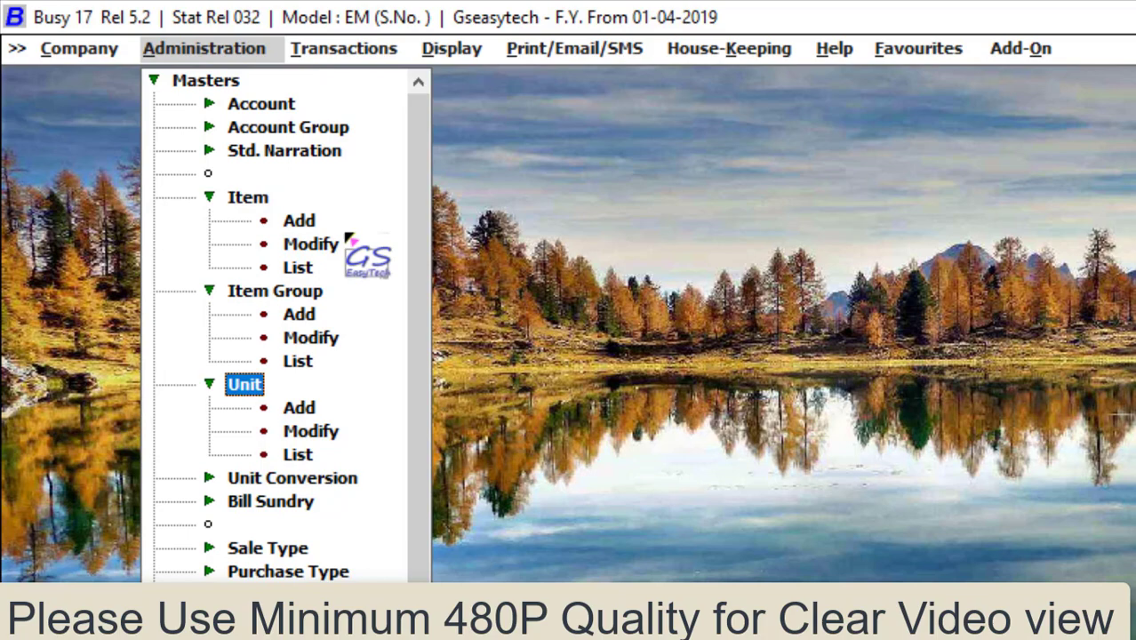
left_click(302, 220)
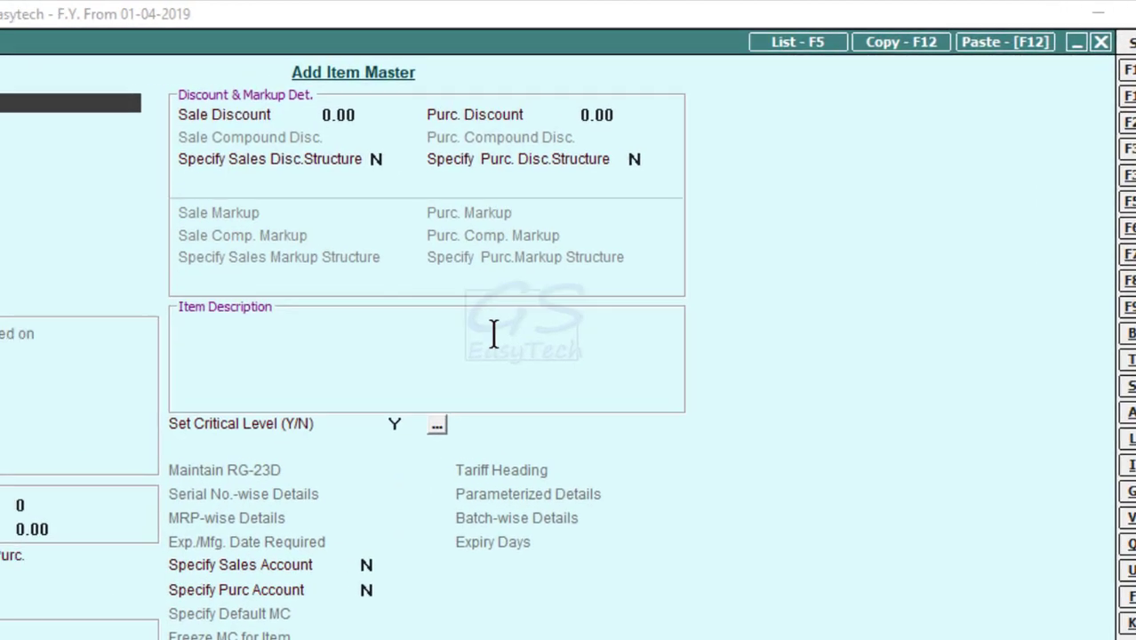
Name the new item HP Laptop I3 and leave its alias blank
type("HP")
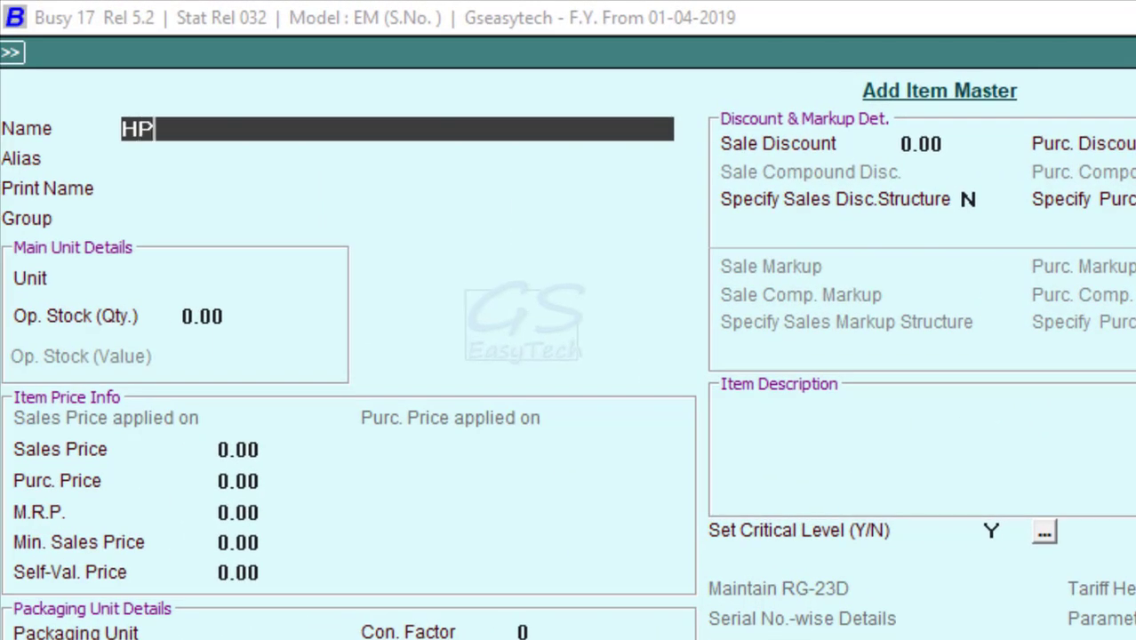
type(" laptop i3")
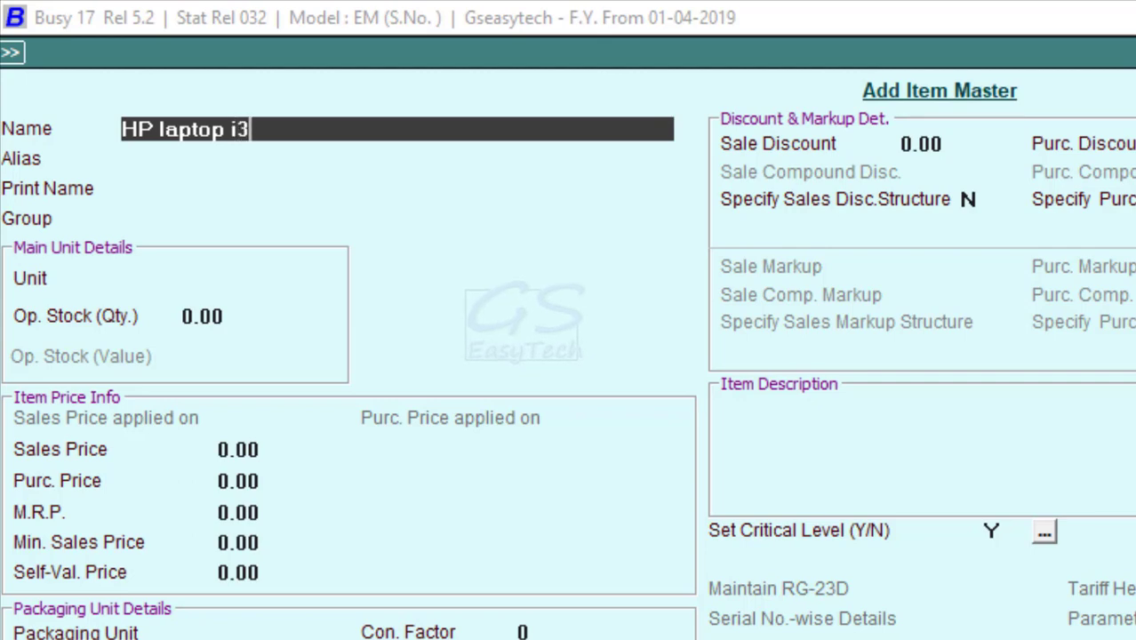
key("Return")
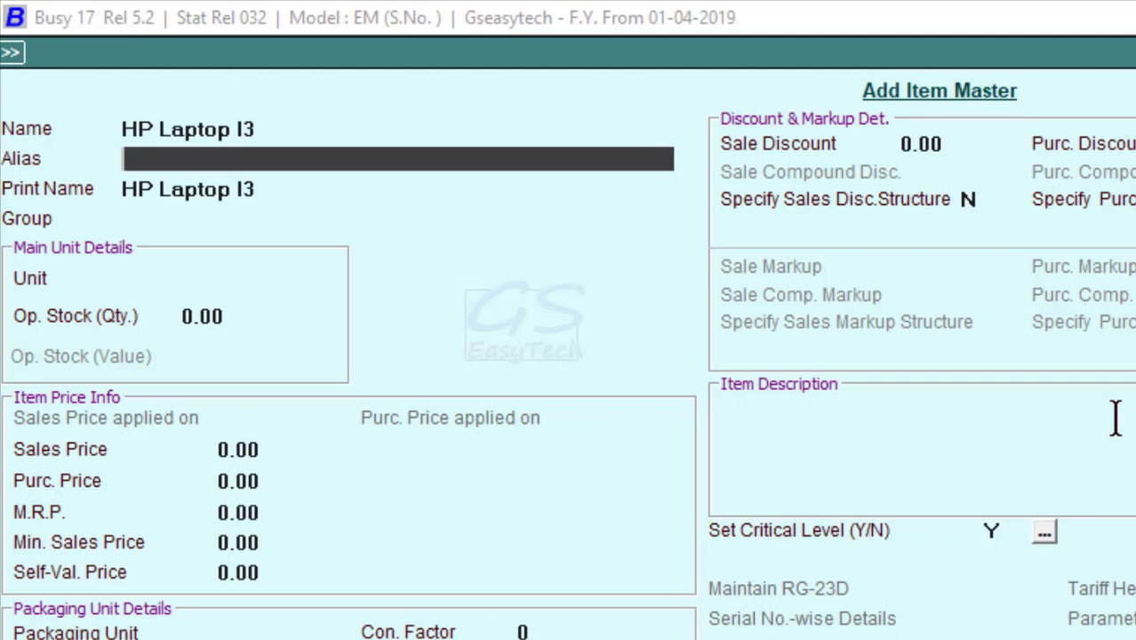
key("Return")
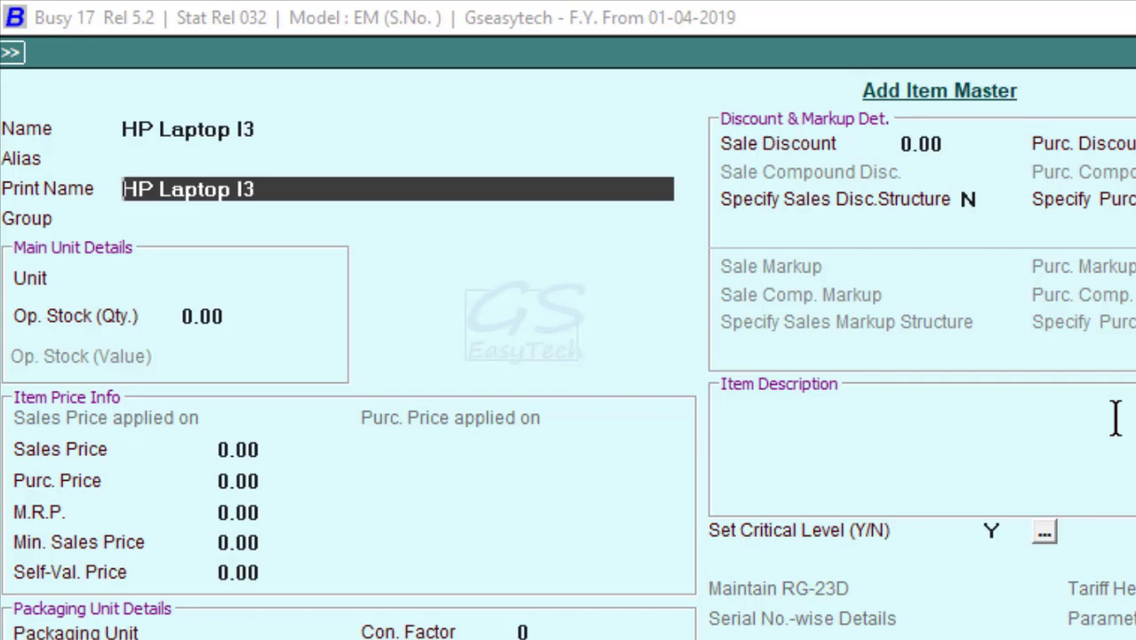
left_click(270, 135)
left_click(269, 188)
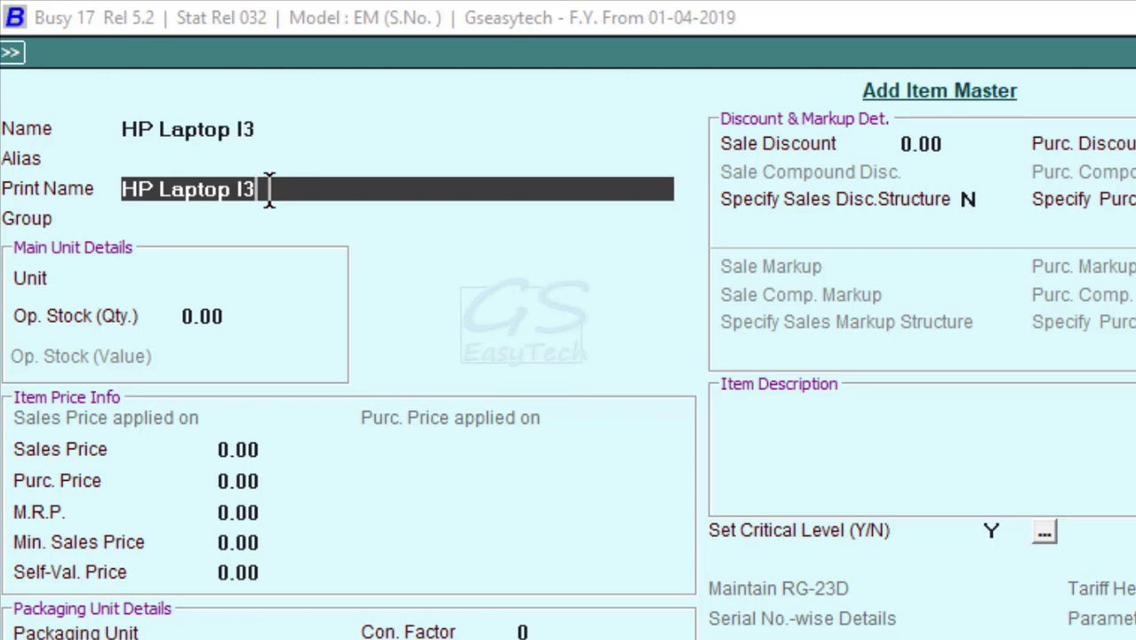
left_click(273, 129)
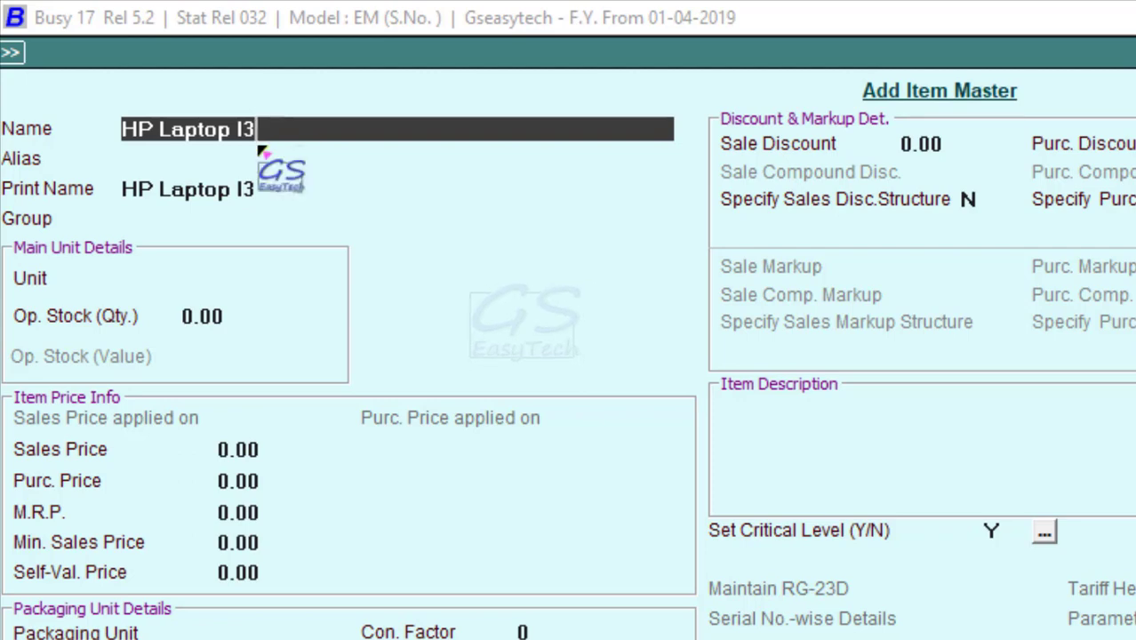
left_click(264, 187)
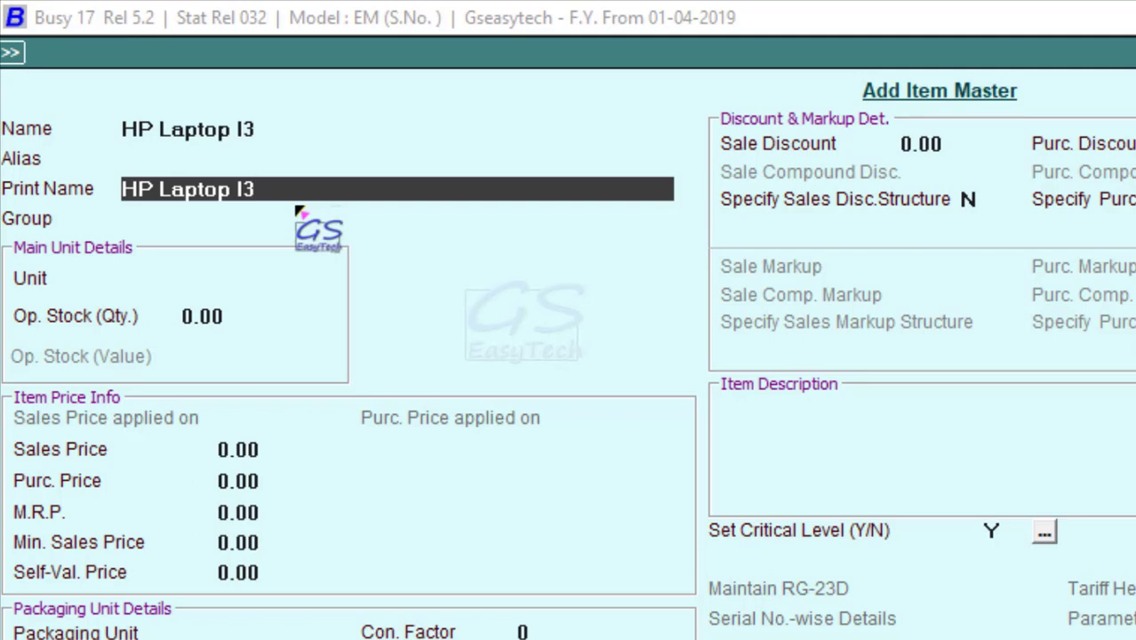
left_click(121, 129)
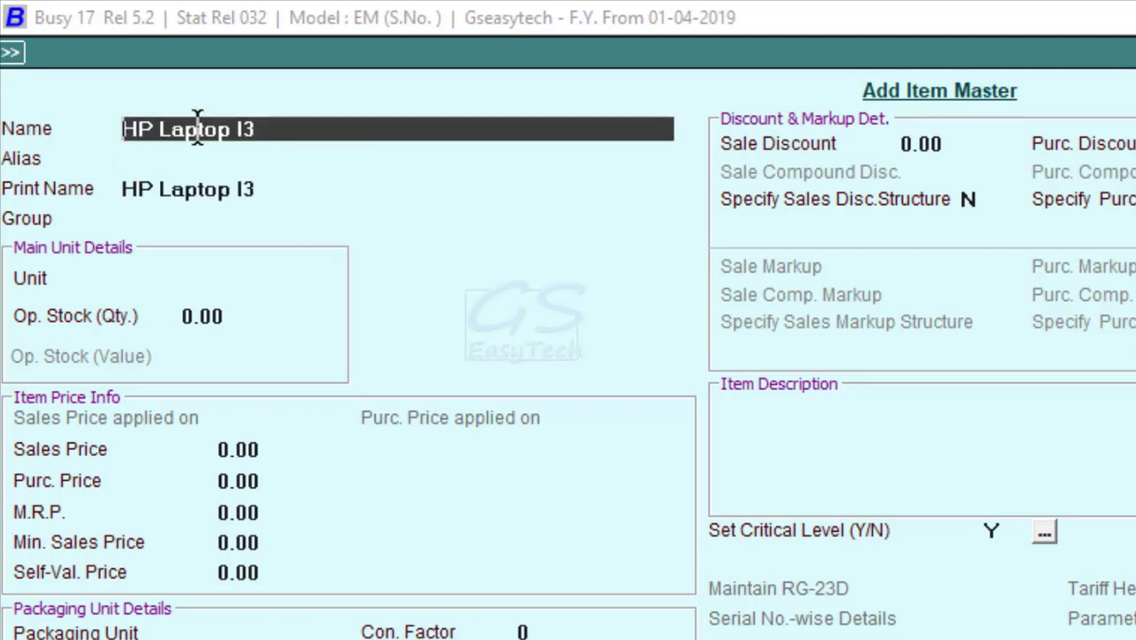
left_click(172, 189)
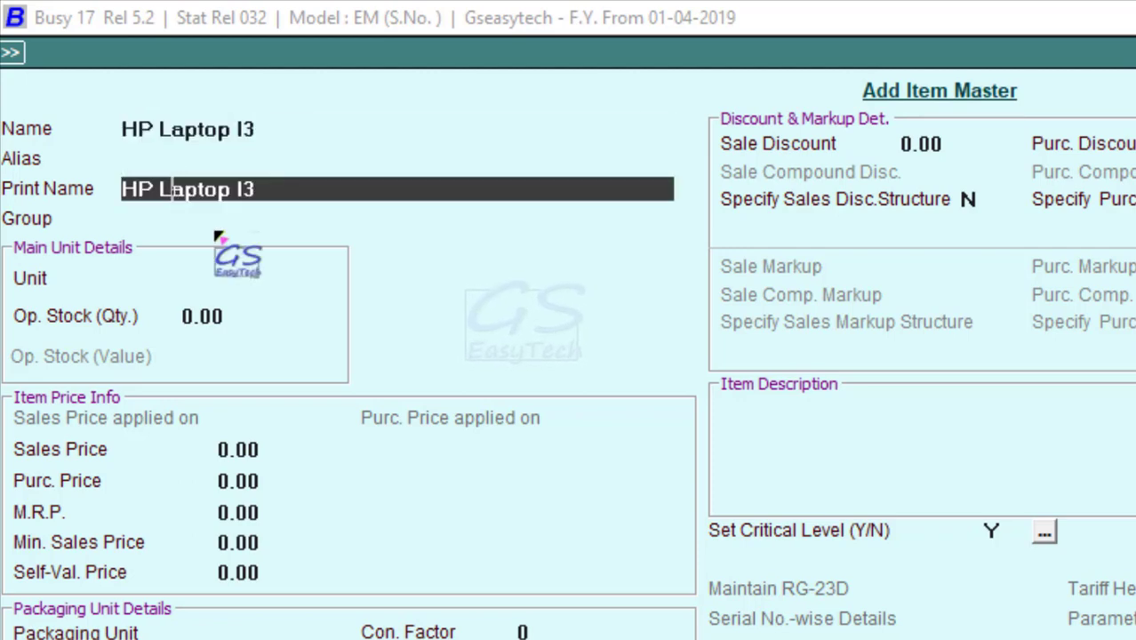
left_click(196, 129)
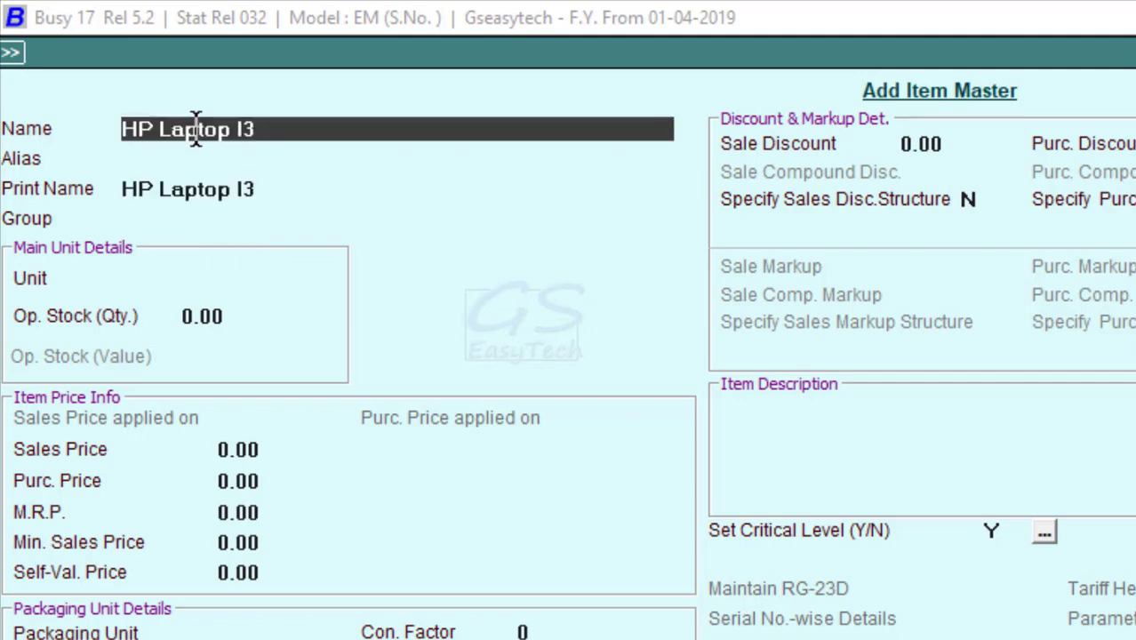
Accept the item's name, blank alias and matching print name, proceeding to the group entry
key("Return")
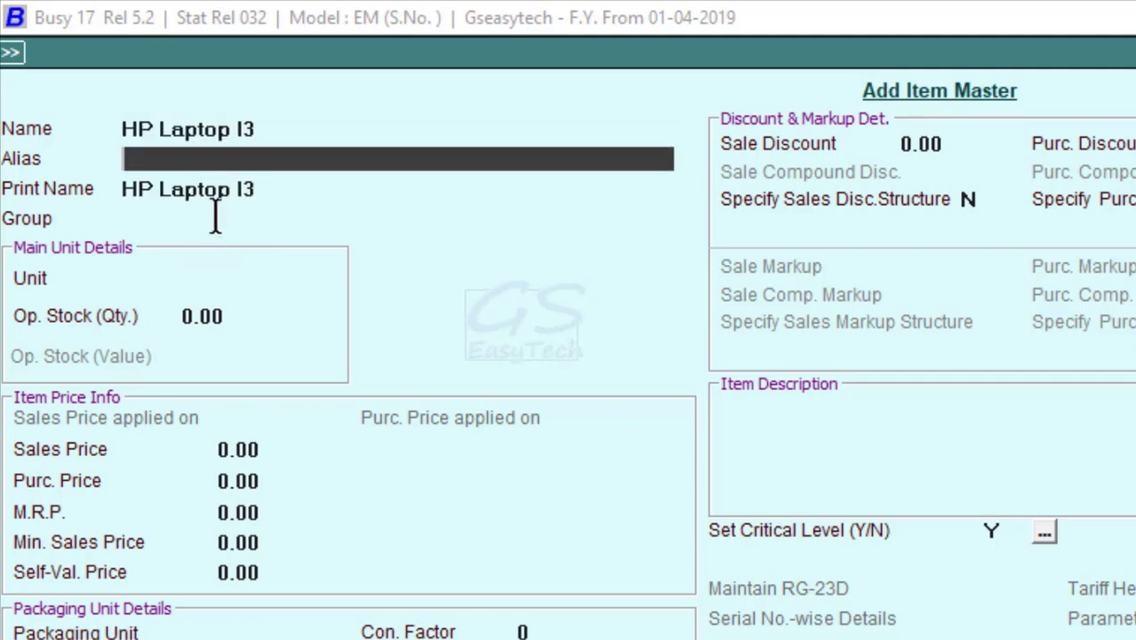
key("Return")
key("Return")
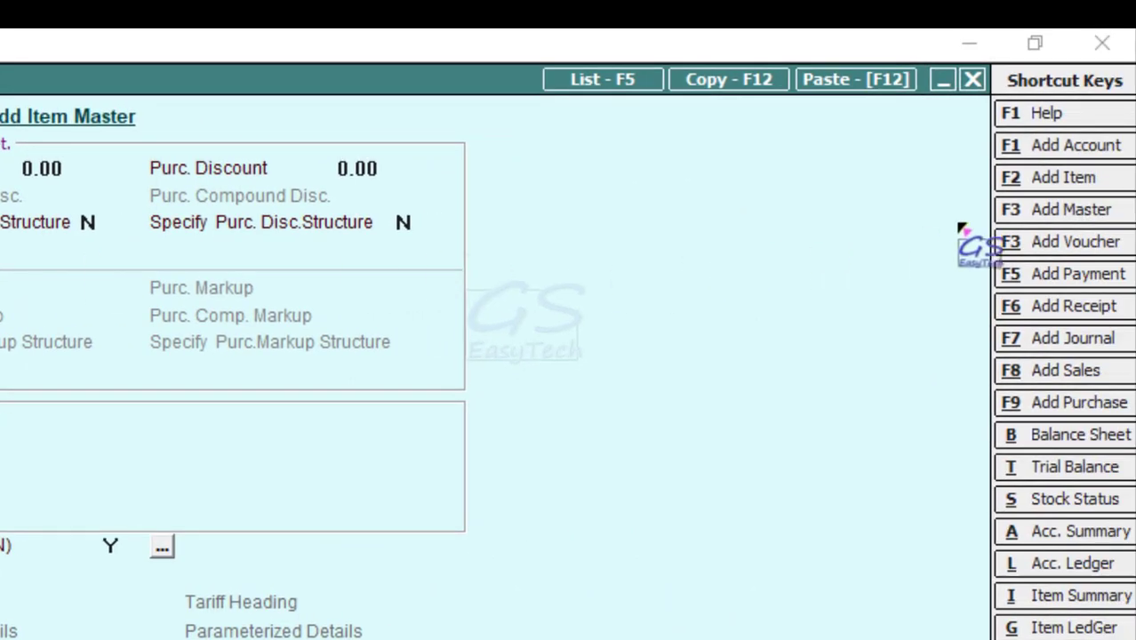
Start a new item group master named HP Laptop without an alias and set it as a primary group
left_click(1052, 212)
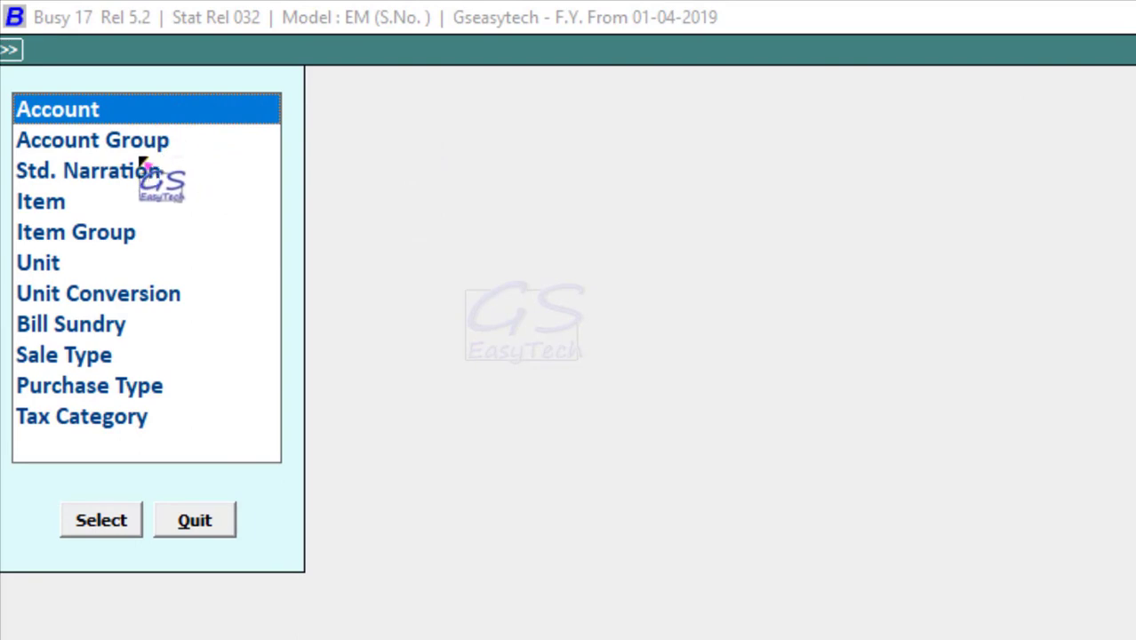
left_click(89, 234)
left_click(101, 519)
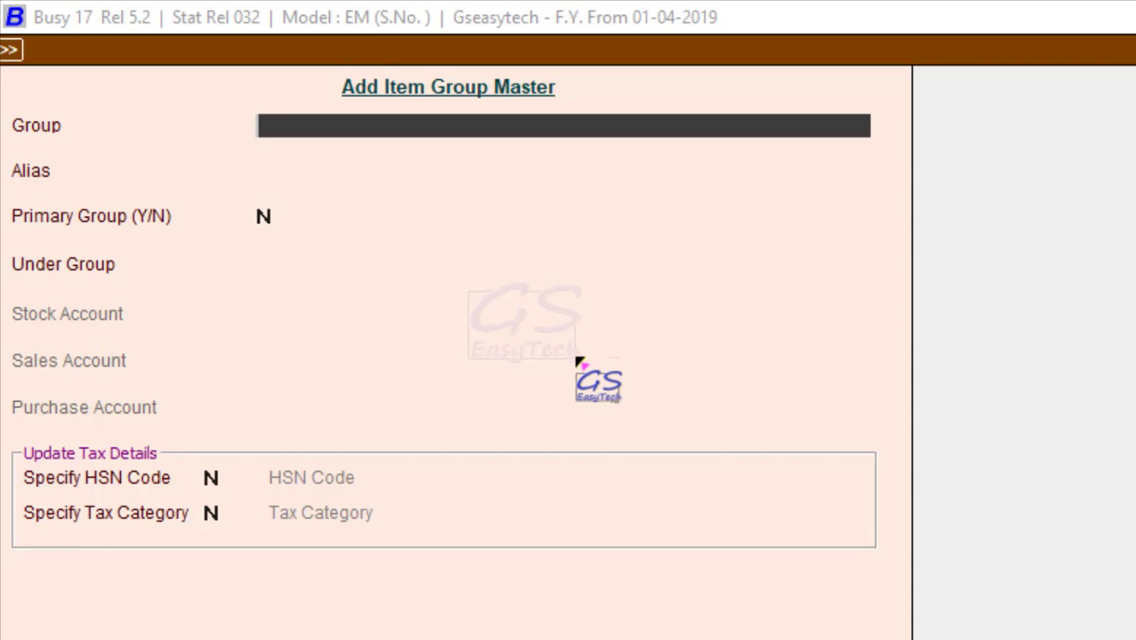
type("HP L")
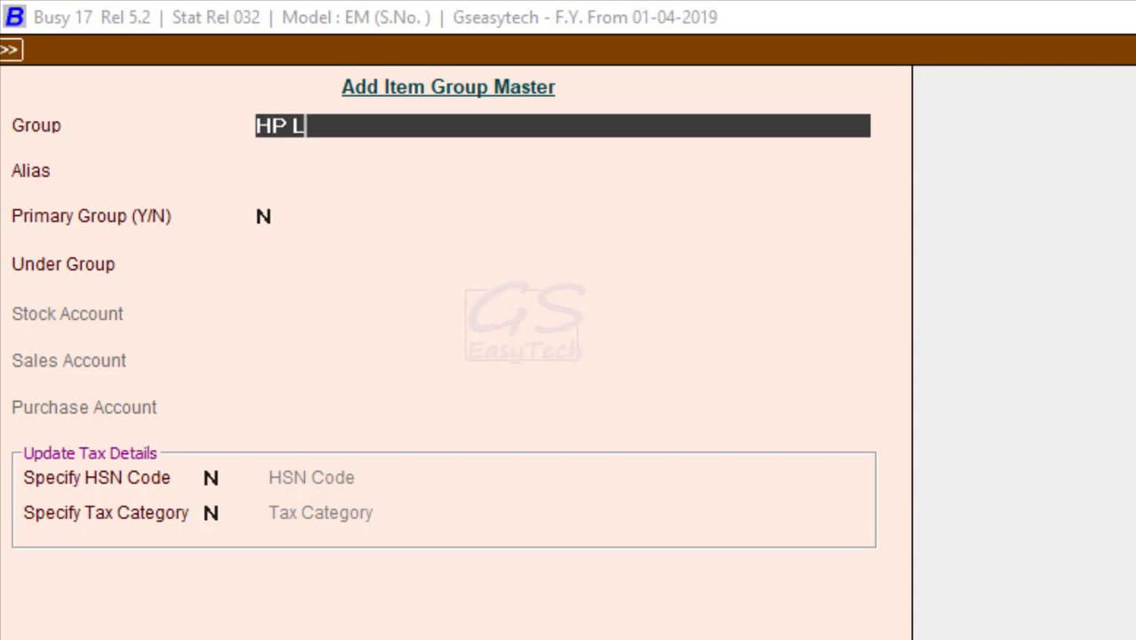
type("aptop")
key("Return")
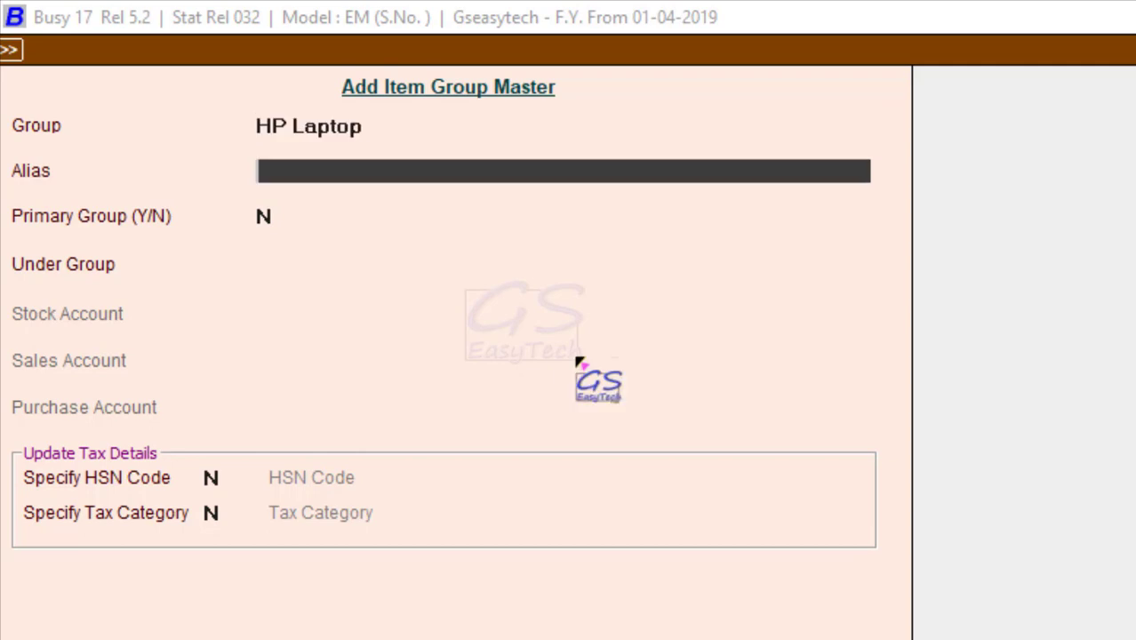
key("Return")
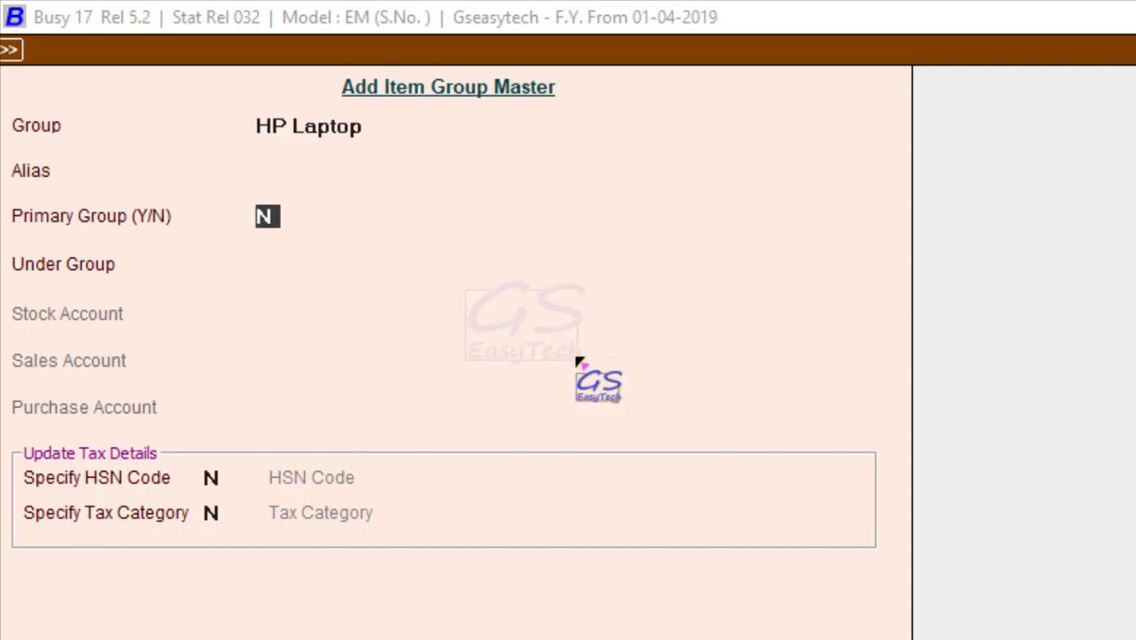
type("Y")
key("Return")
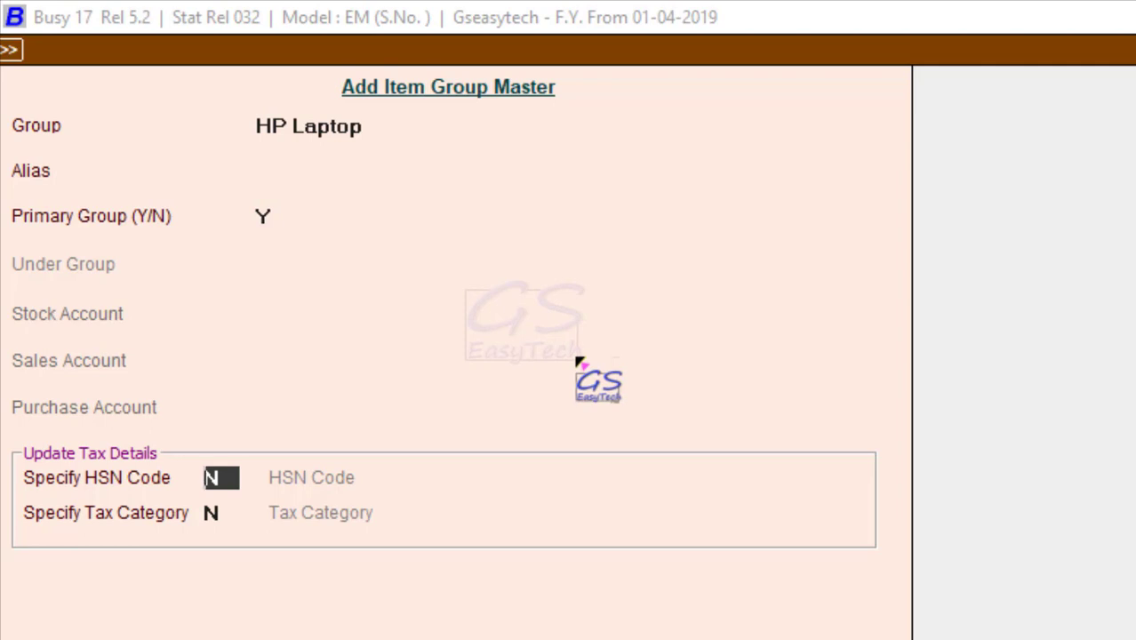
mouse_move(16, 433)
left_mouse_down()
mouse_move(56, 526)
mouse_move(538, 536)
mouse_move(576, 551)
left_mouse_up()
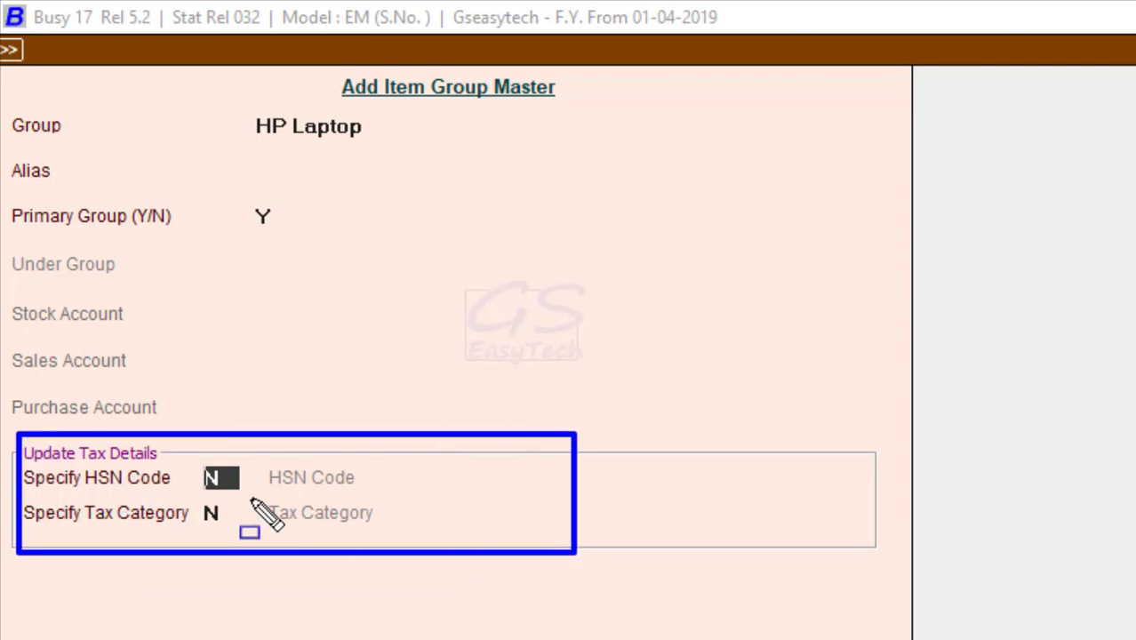
left_click_drag(250, 497, 388, 534)
mouse_move(252, 462)
left_mouse_down()
mouse_move(313, 491)
mouse_move(385, 491)
left_mouse_up()
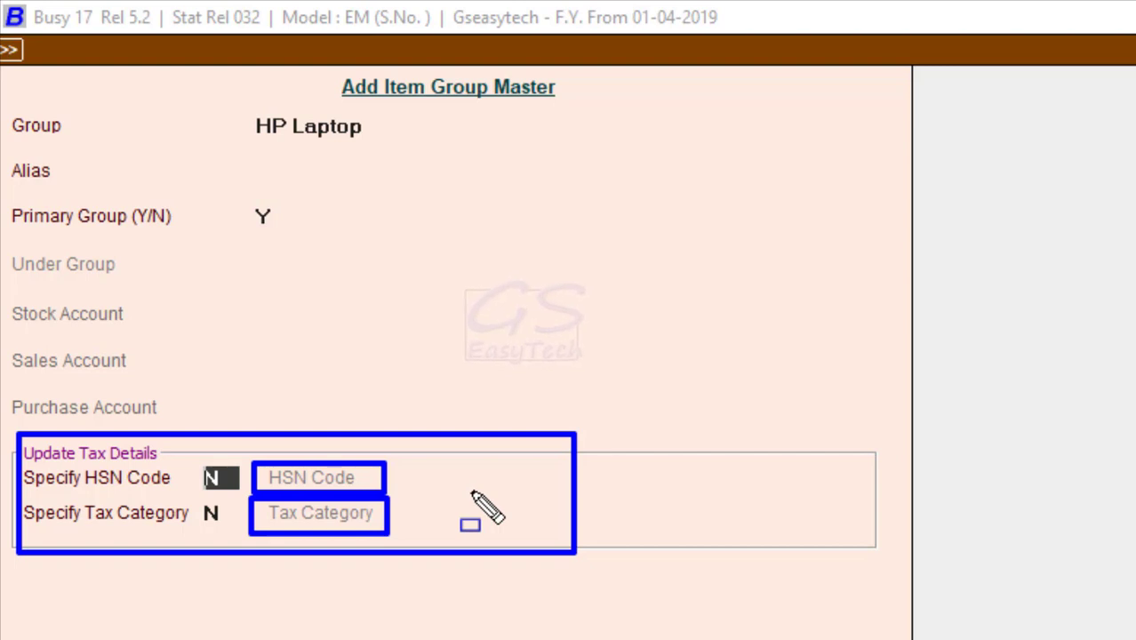
key("Escape")
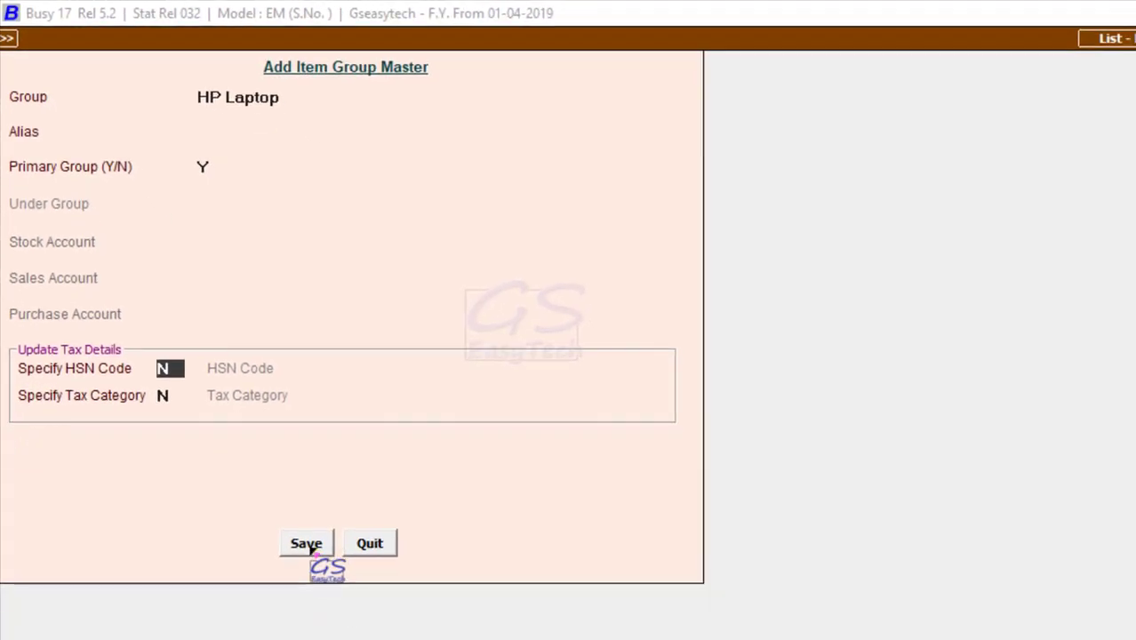
Save the new item group and assign HP Laptop as the group of the item
left_click(305, 543)
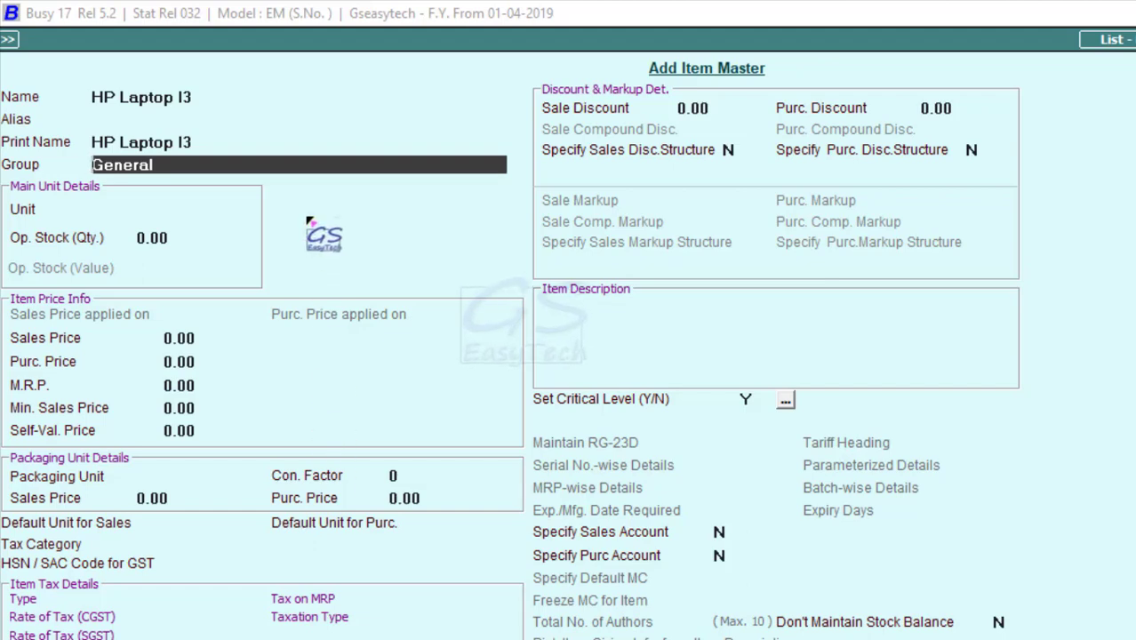
type("h")
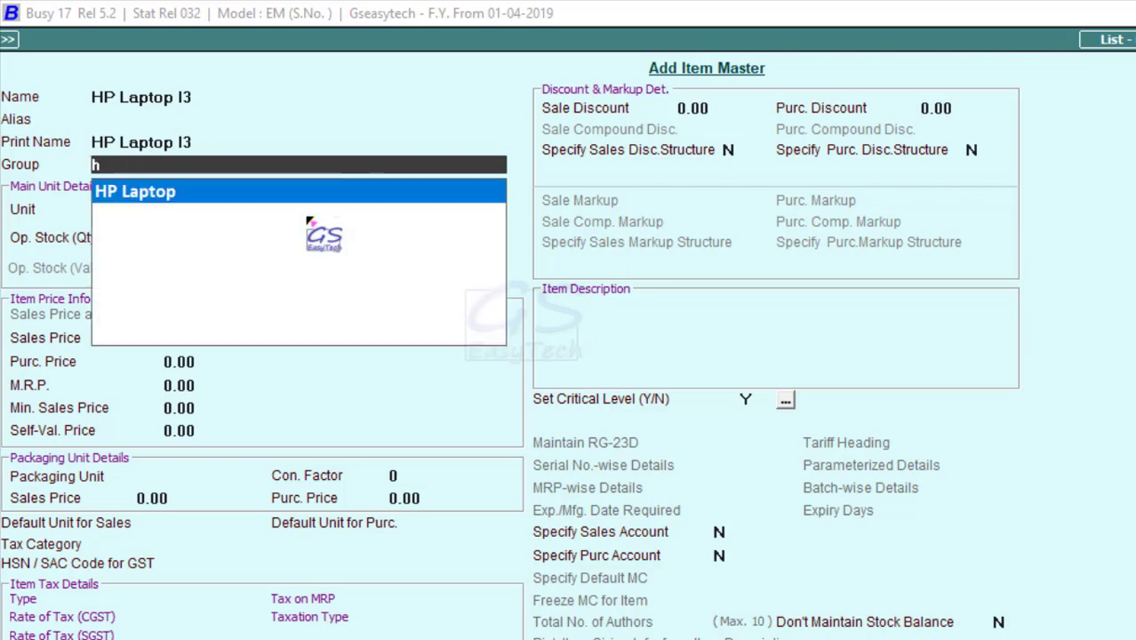
key("Return")
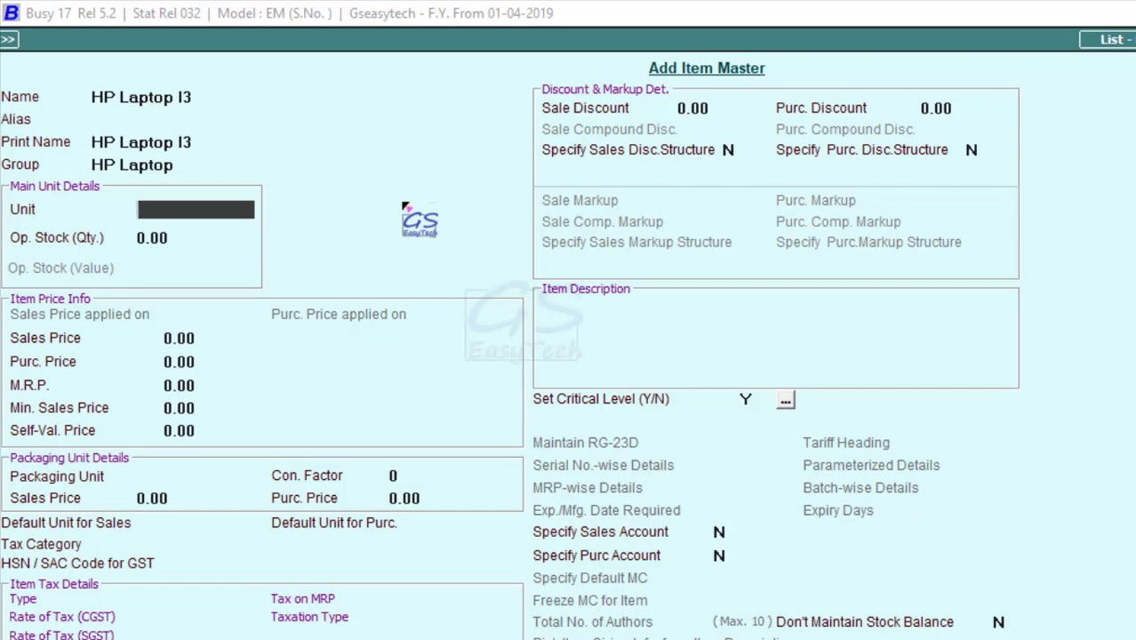
Look through the available units and set the item's main unit to Pcs
key("space")
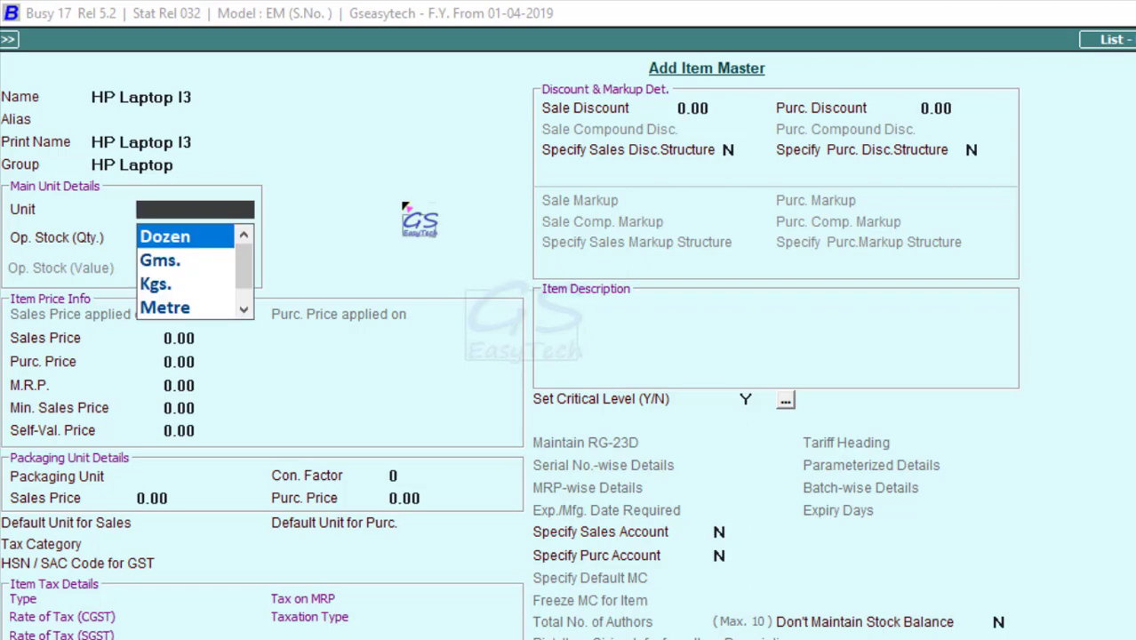
key("Down")
key("Down")
key("Down")
key("Down")
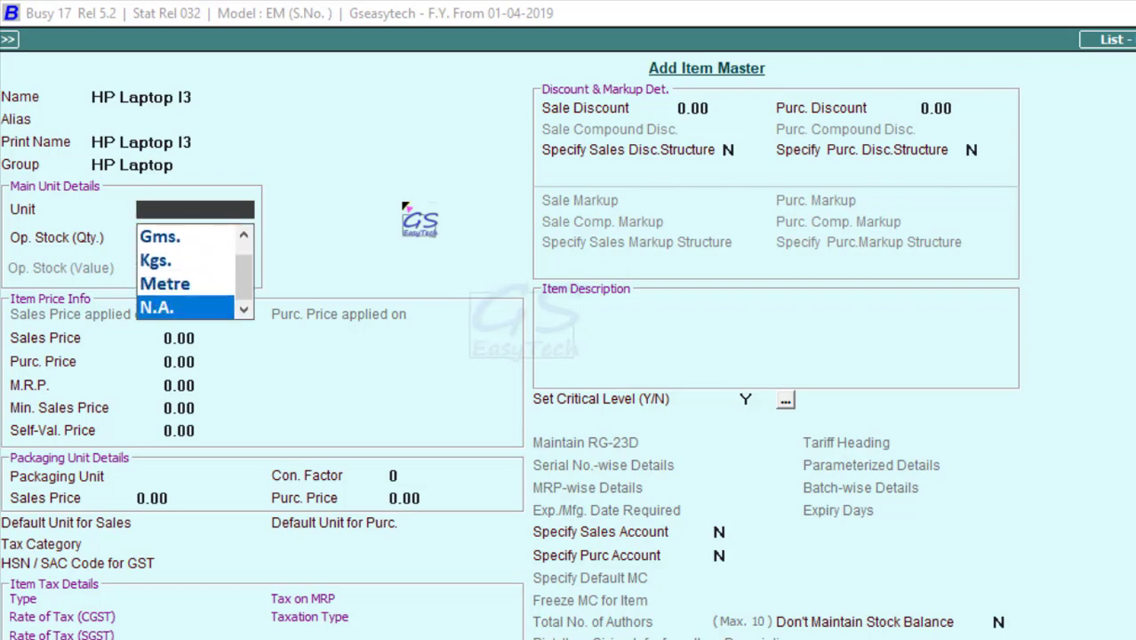
key("Up")
key("Up")
key("Up")
key("Up")
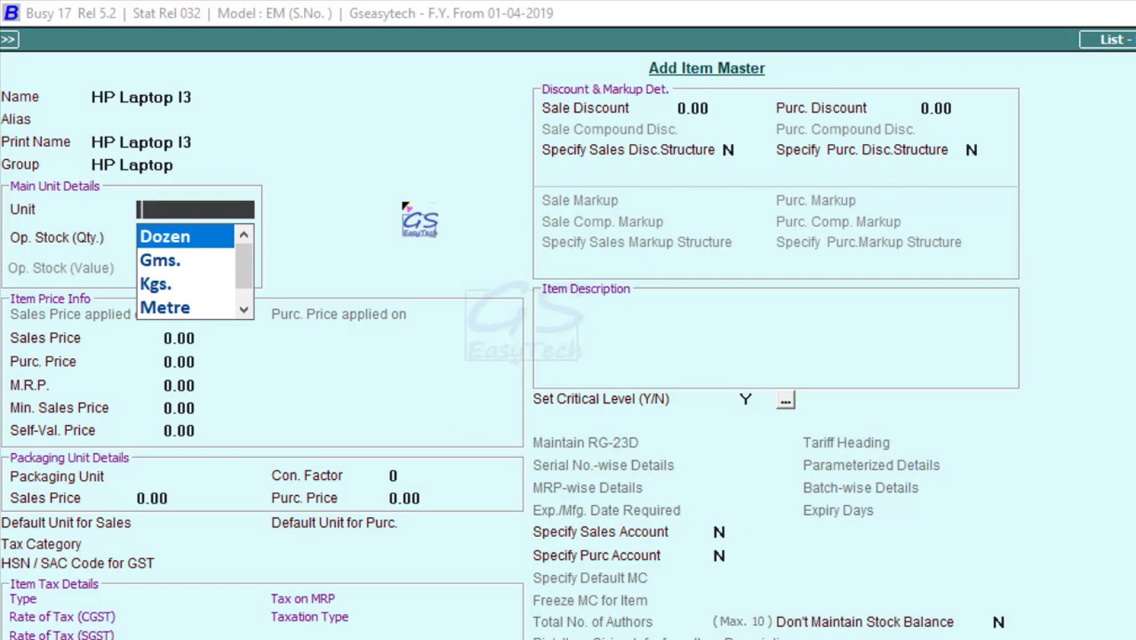
type("p")
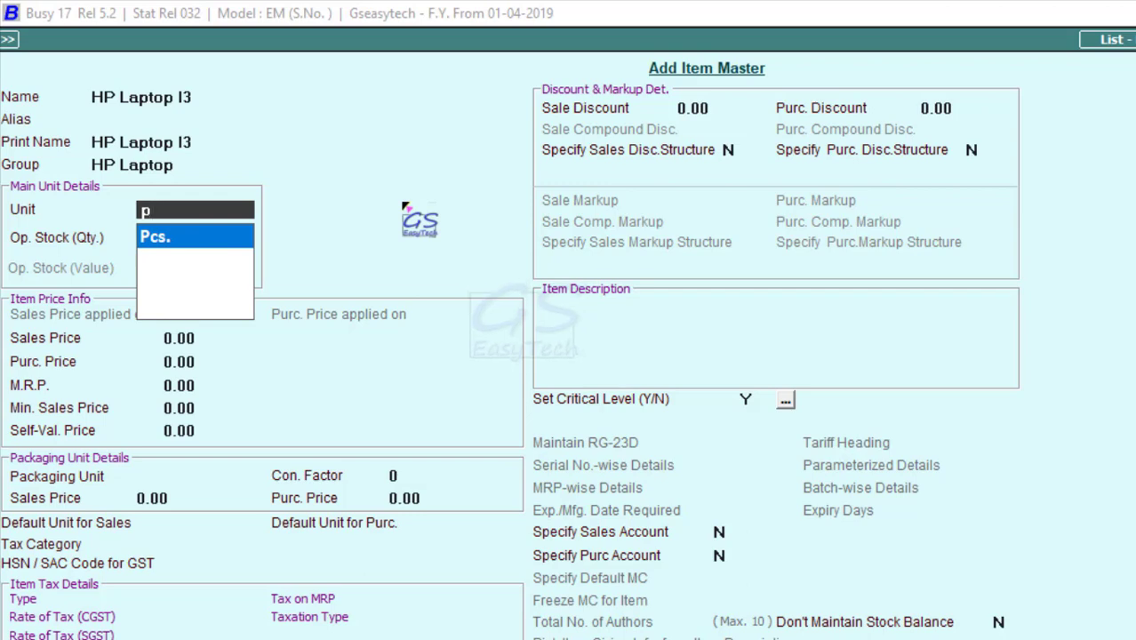
key("Return")
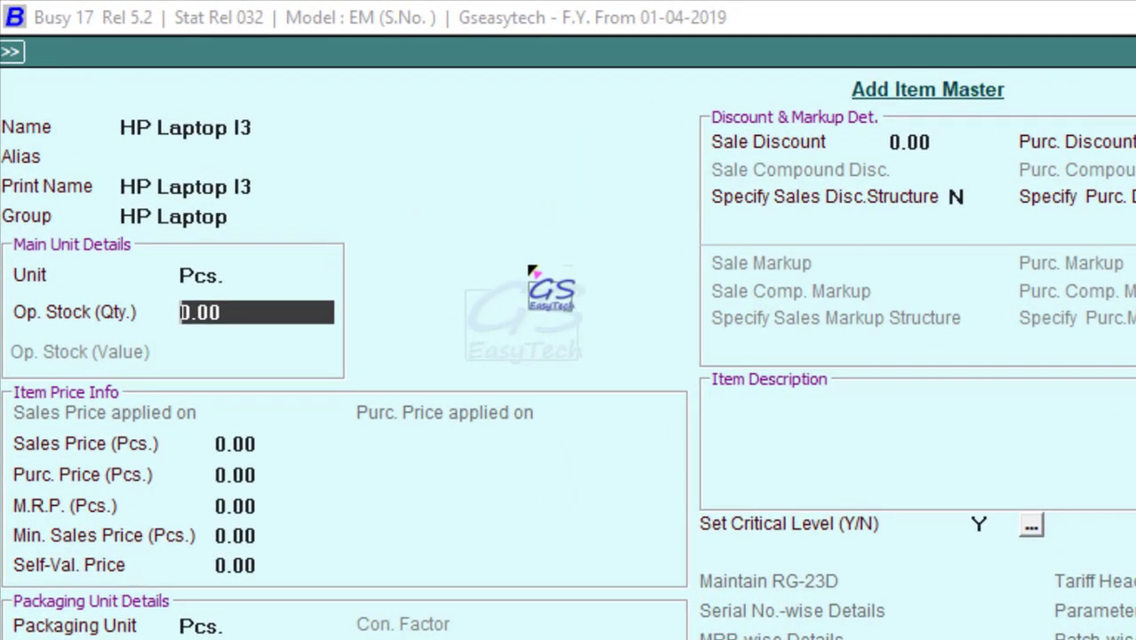
Leave the opening stock quantity at 0.00 and go through the item's price fields from sales price to self-valuation price without entering amounts
key("Return")
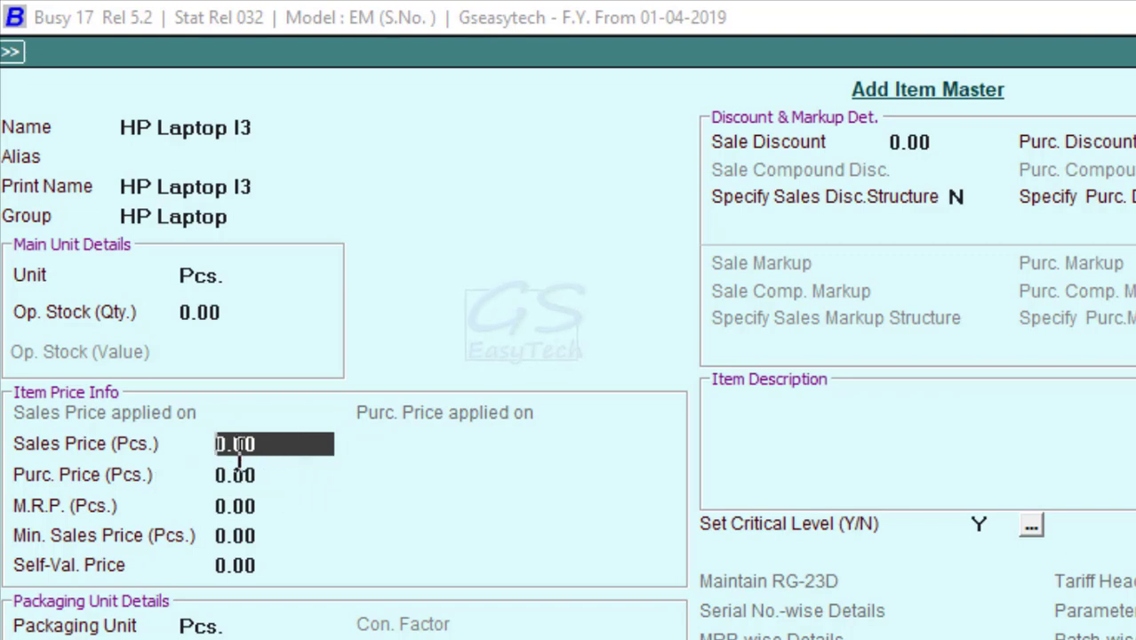
left_click(264, 474)
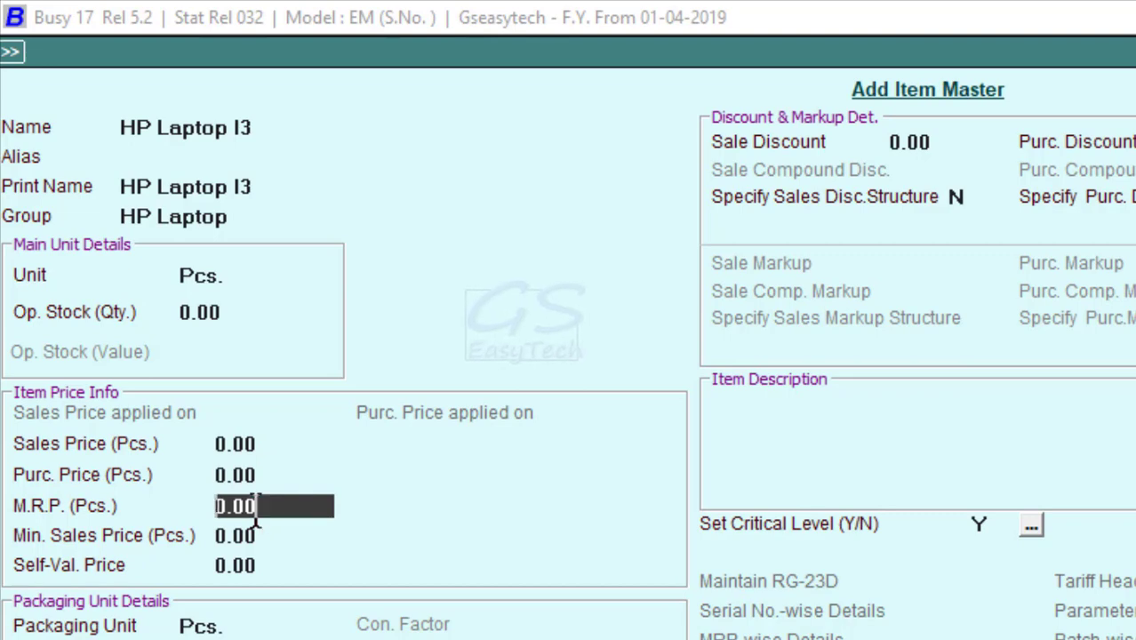
left_click(263, 505)
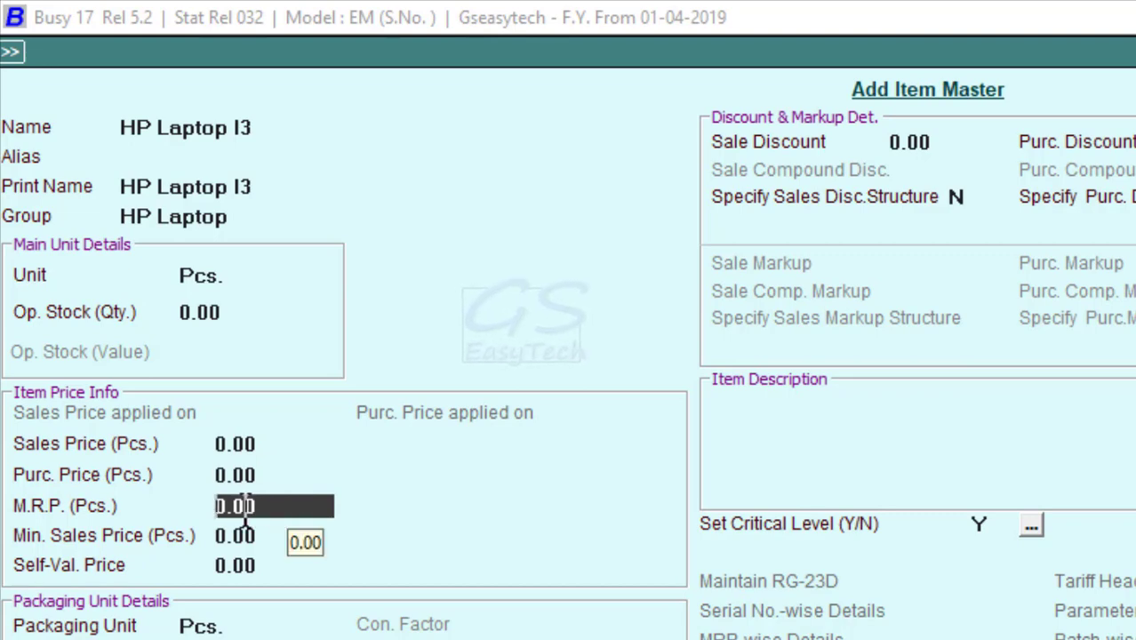
left_click(266, 533)
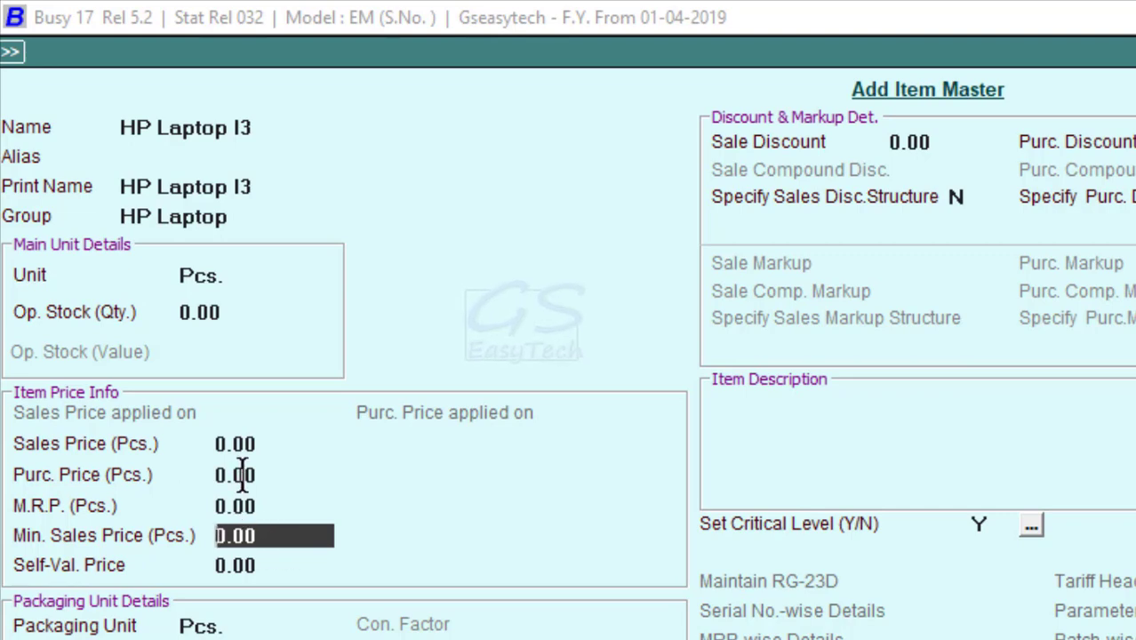
left_click(255, 442)
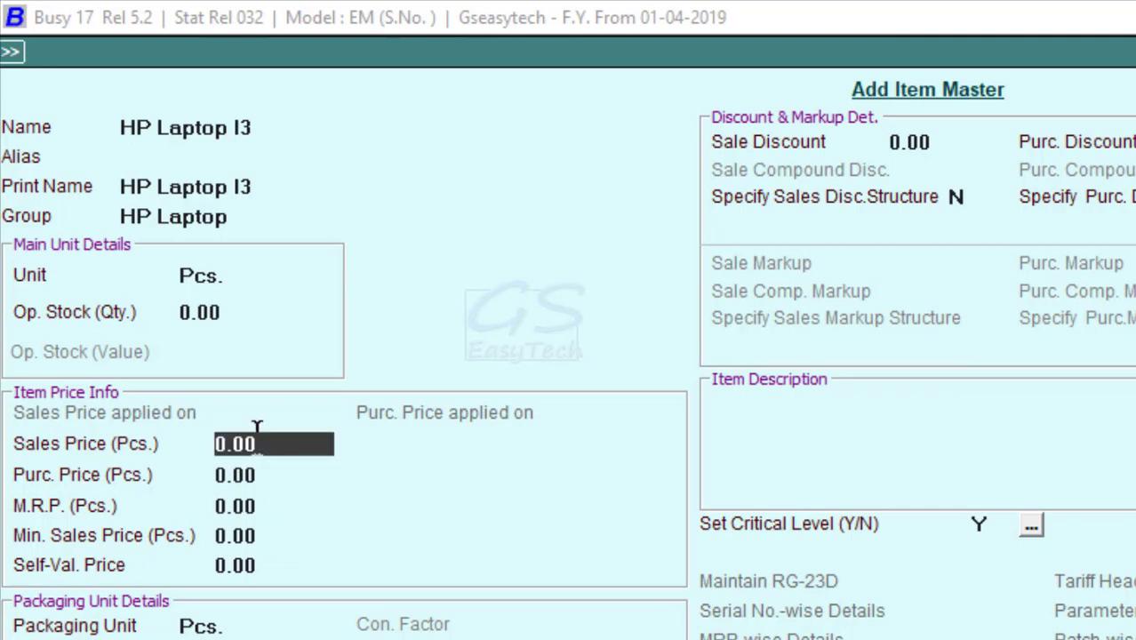
left_click(268, 533)
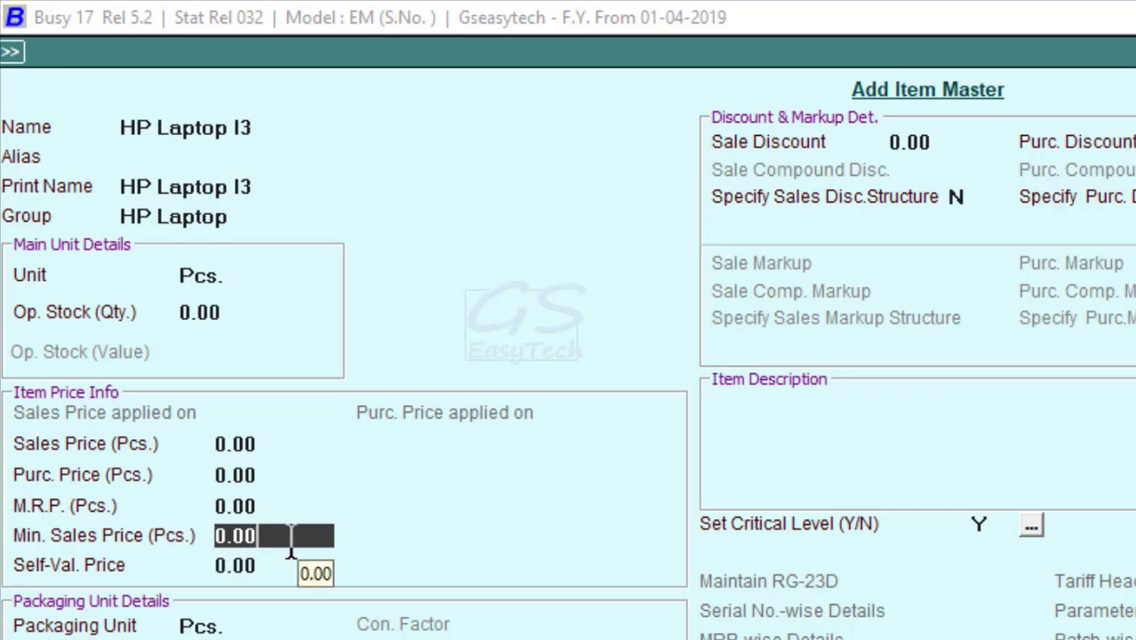
left_click(269, 565)
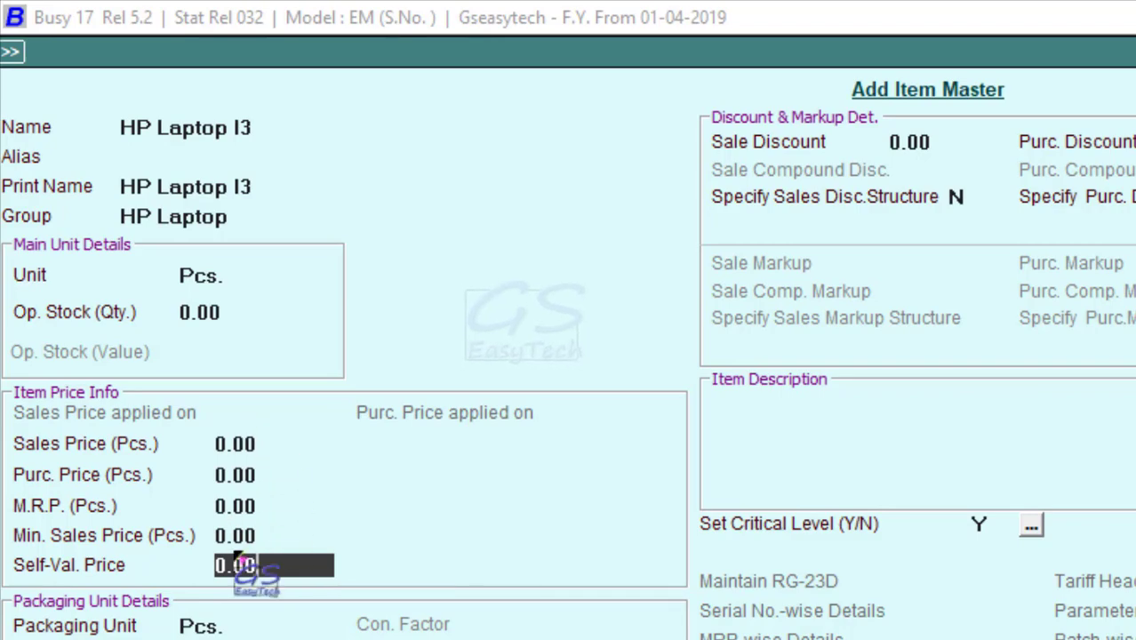
key("Return")
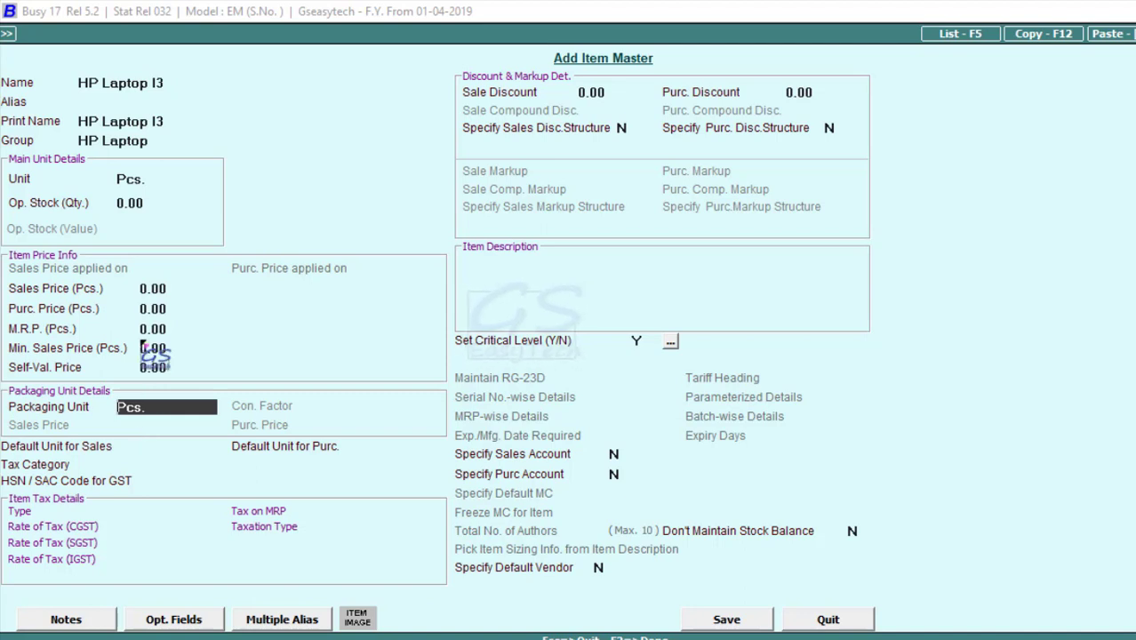
Keep Pcs. as the packaging unit and set the default units for both sales and purchase to Main Unit
left_click(141, 177)
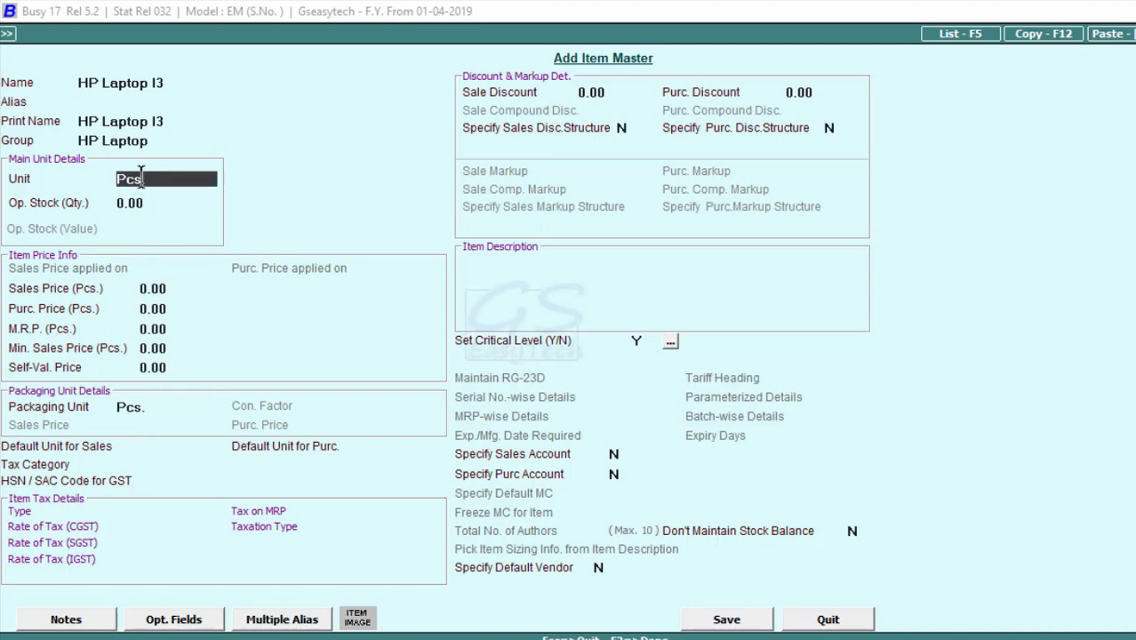
left_click(147, 406)
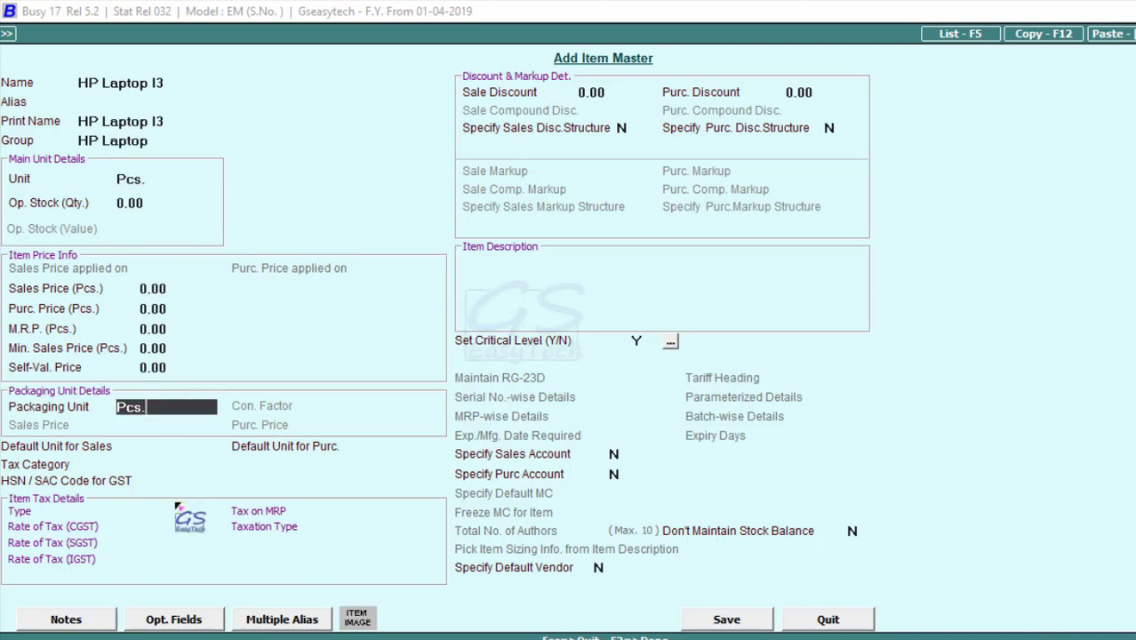
key("Return")
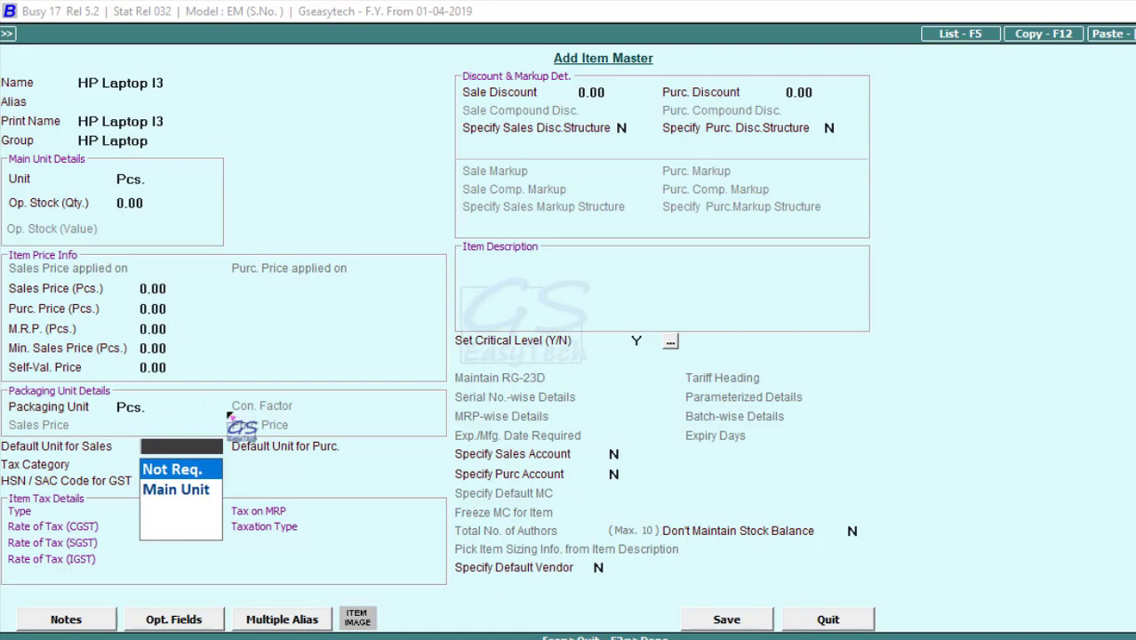
left_click(191, 492)
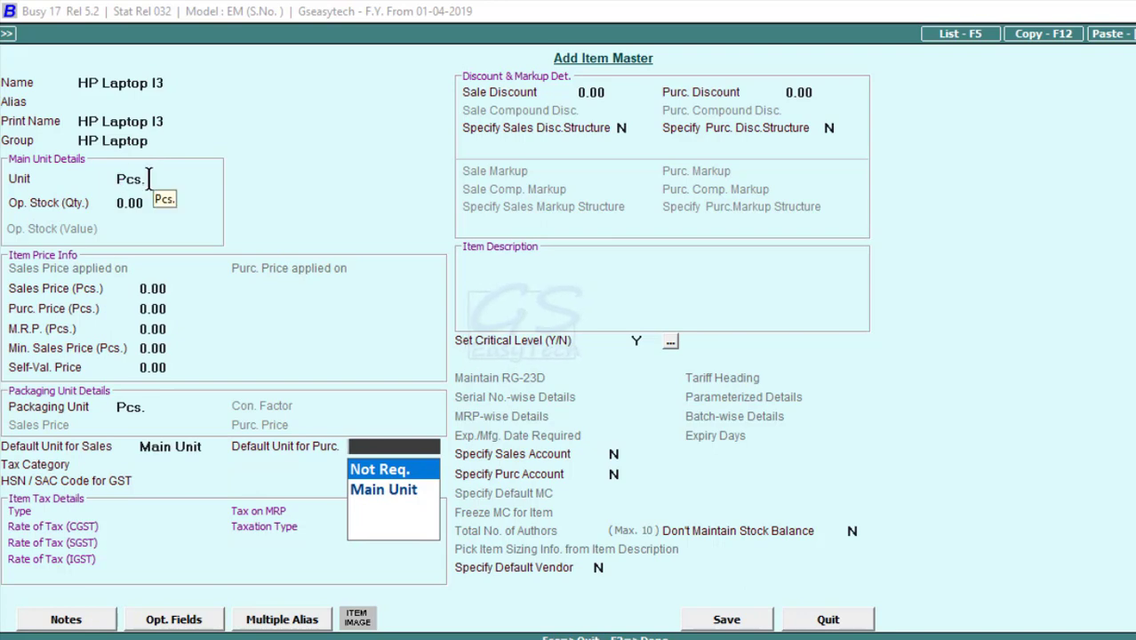
left_click(386, 488)
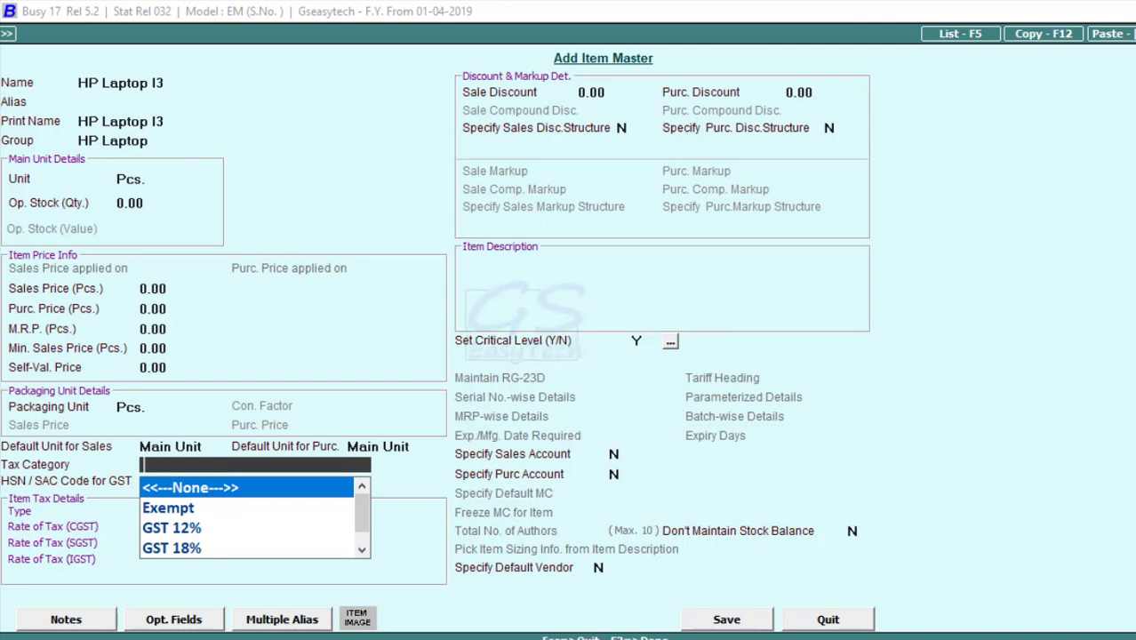
Set the item's tax category to GST 12% and its HSN / SAC code for GST to 23345
left_click(167, 532)
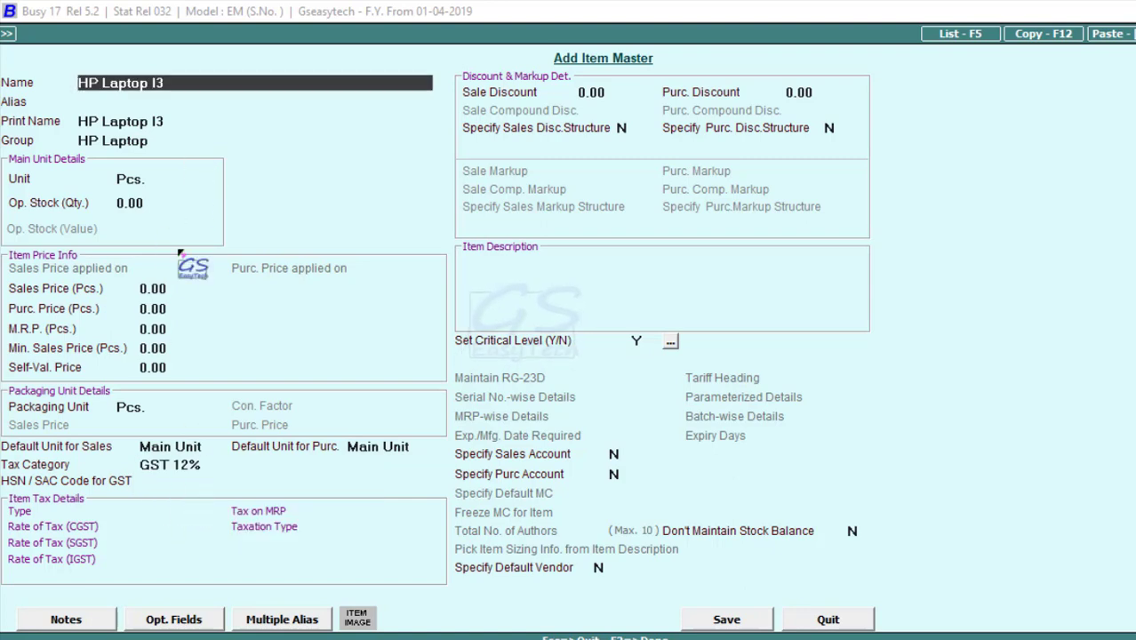
left_click(158, 485)
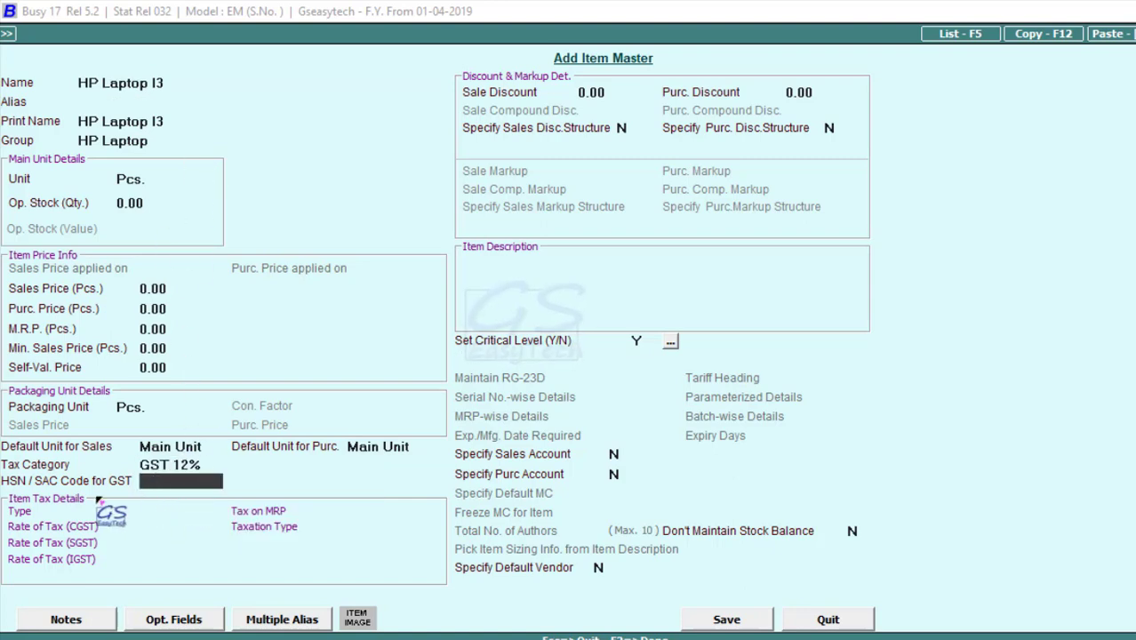
type("2")
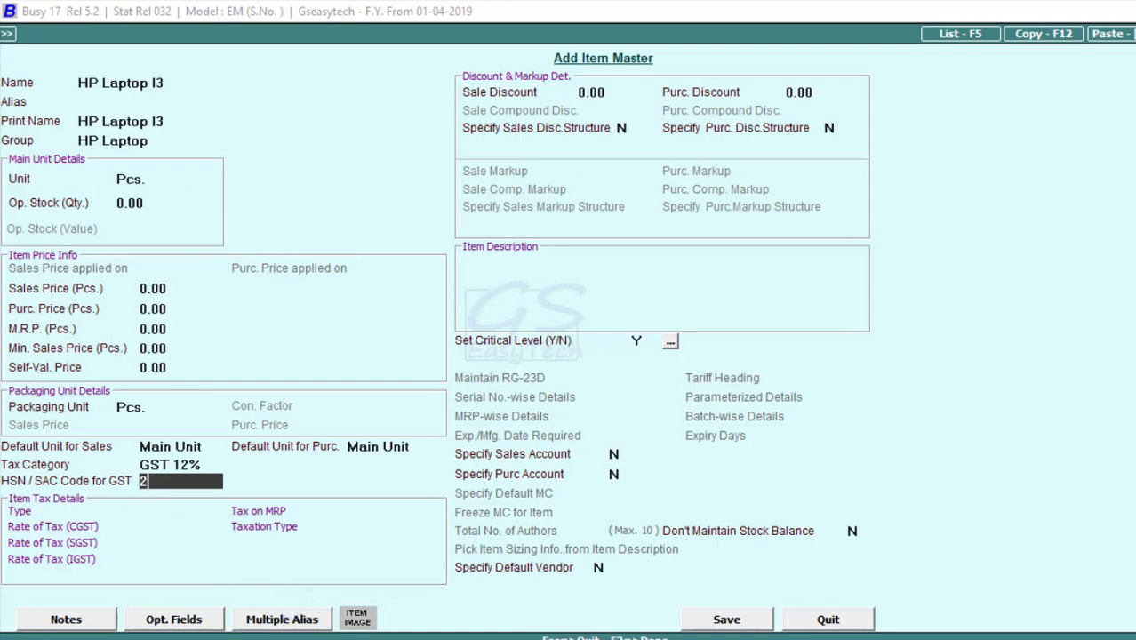
type("3345")
key("Return")
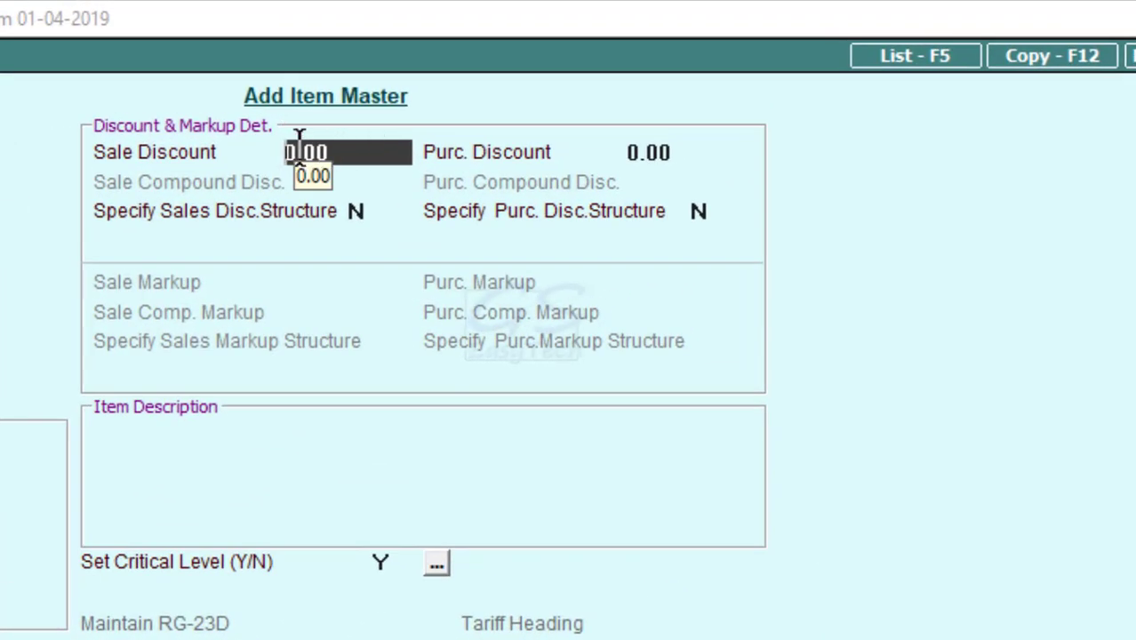
Leave the sale and purchase discounts at 0.00 and specify a sales discount structure of Simple Discount, % of MRP
left_click(646, 152)
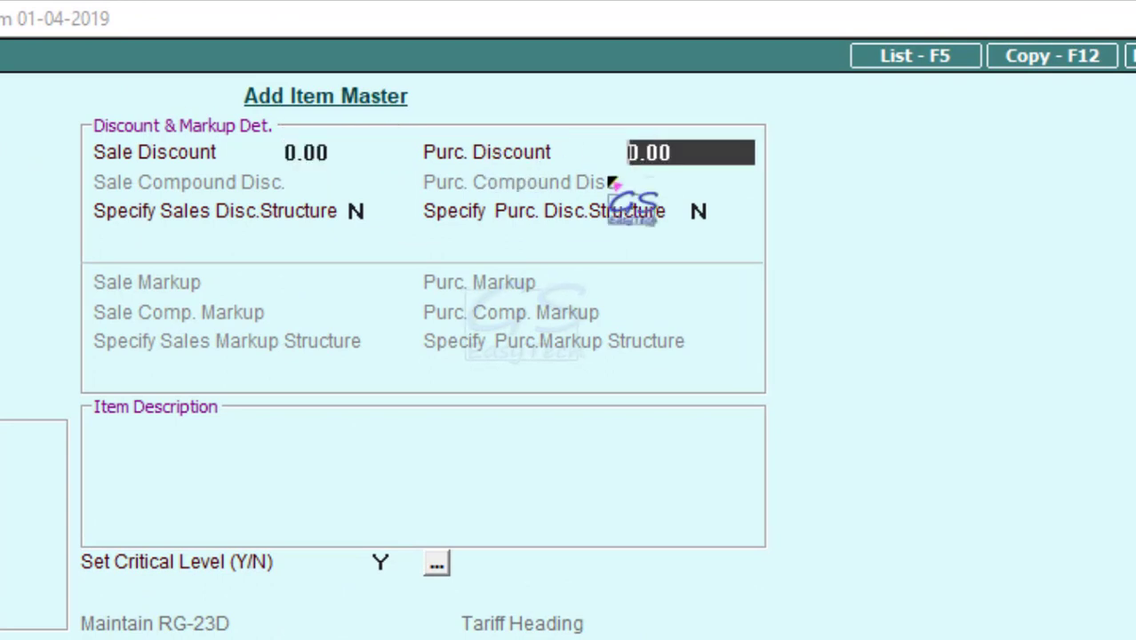
key("Return")
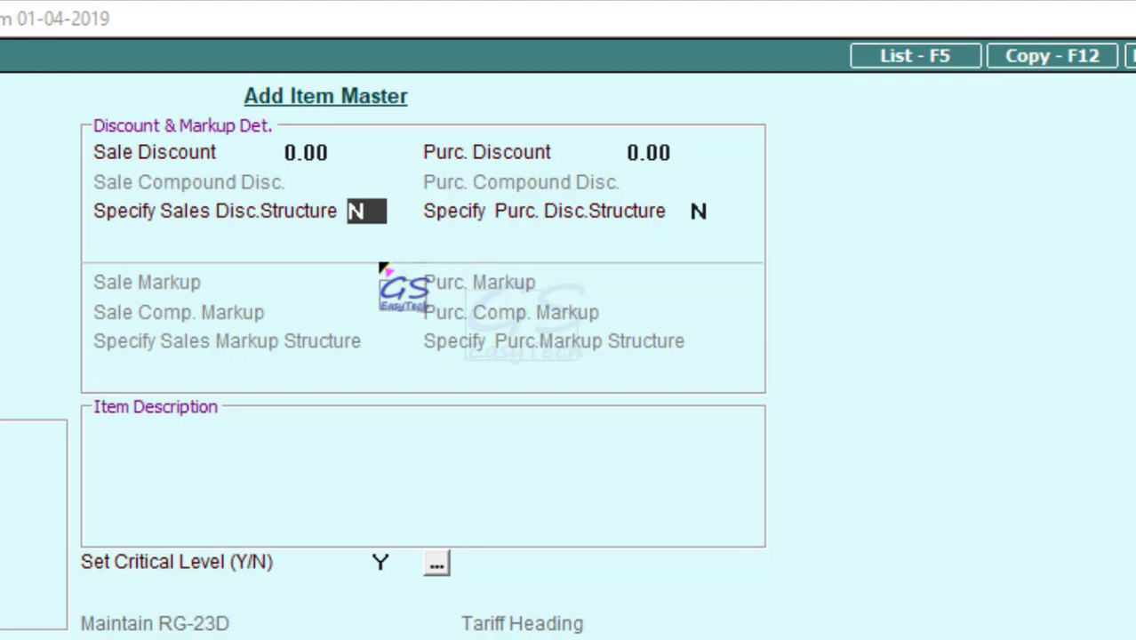
type("Y")
key("Return")
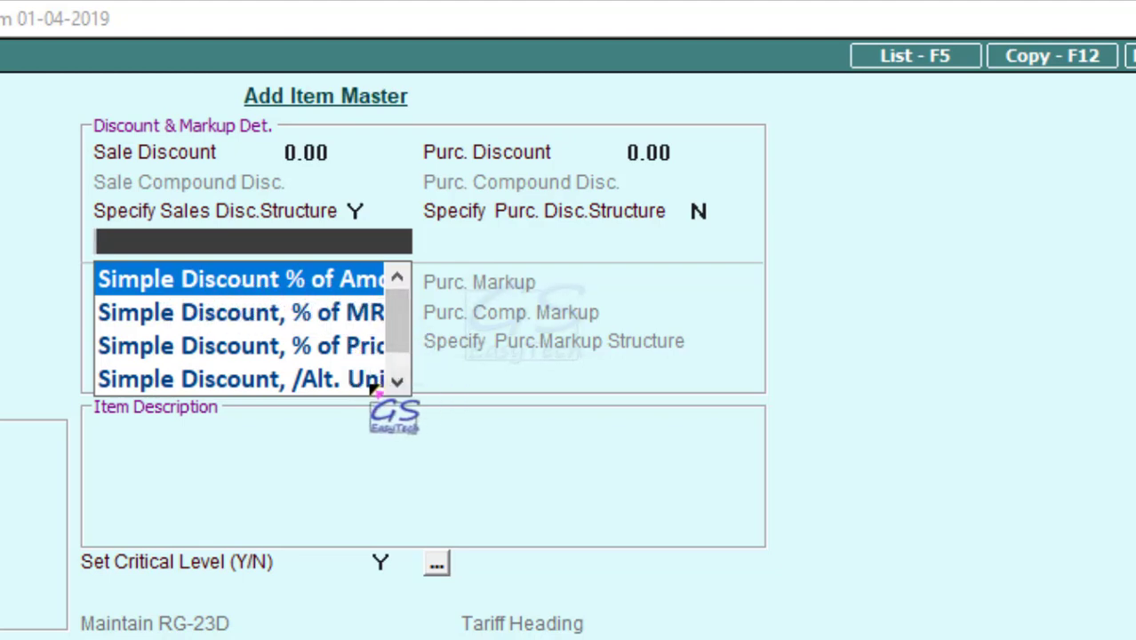
left_click_drag(397, 325, 394, 378)
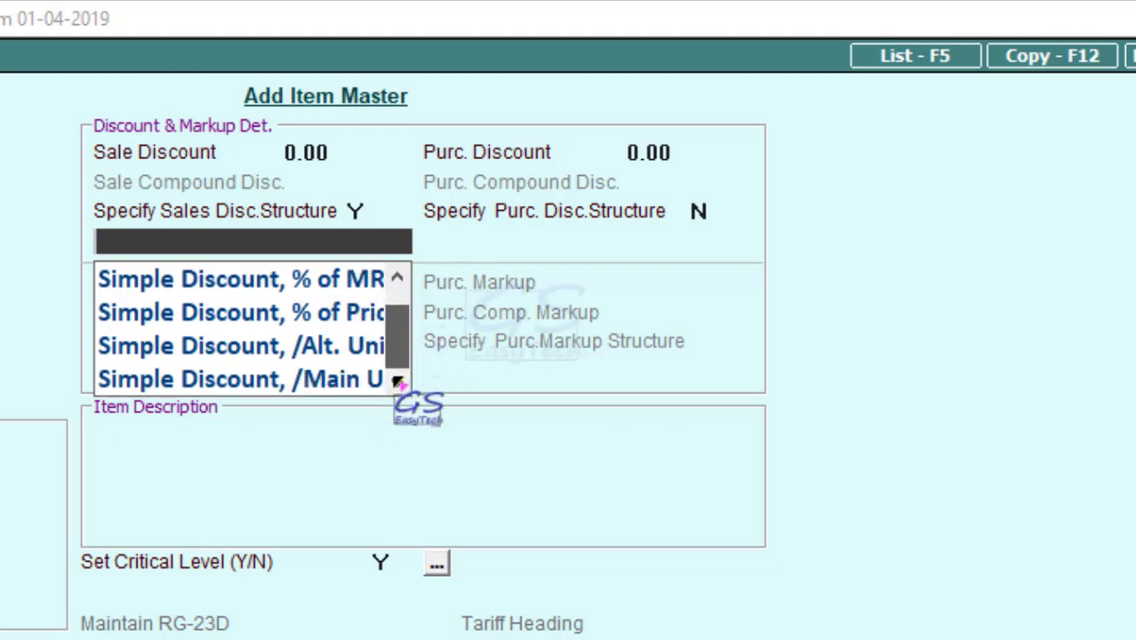
left_click(325, 282)
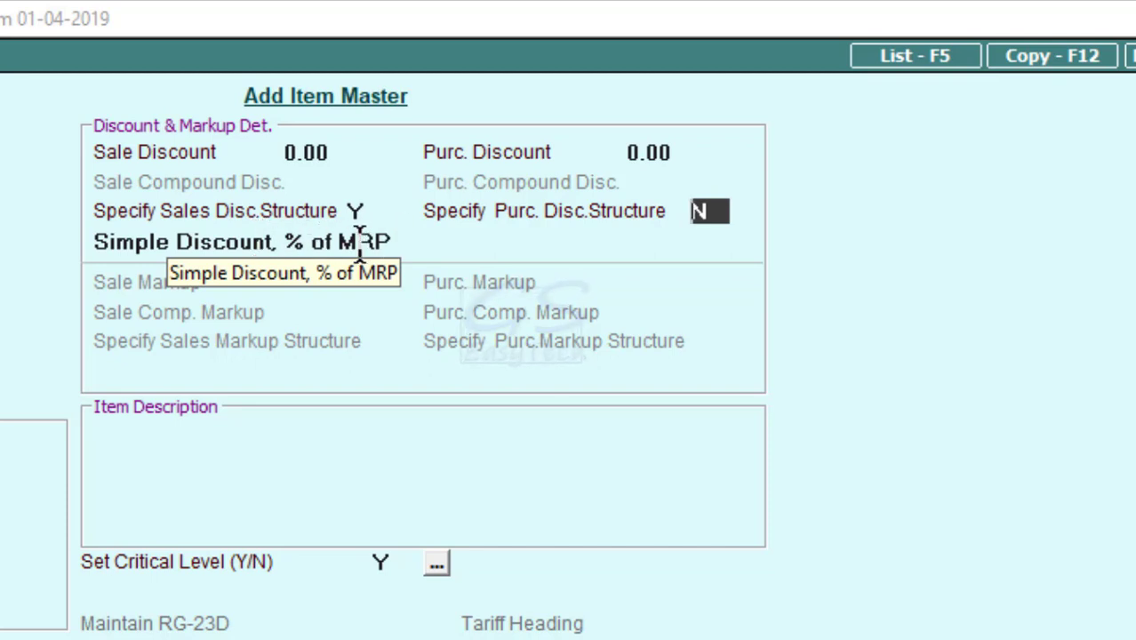
Set the sales discount structure option back to N and keep the purchase discount structure option at N
left_click(353, 208)
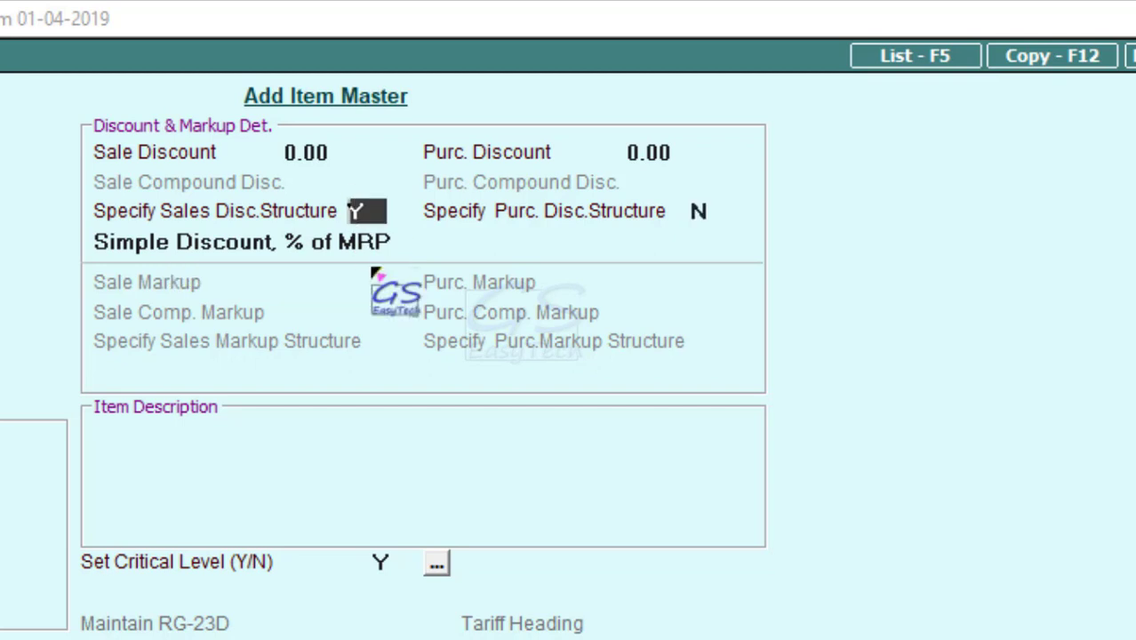
type("N")
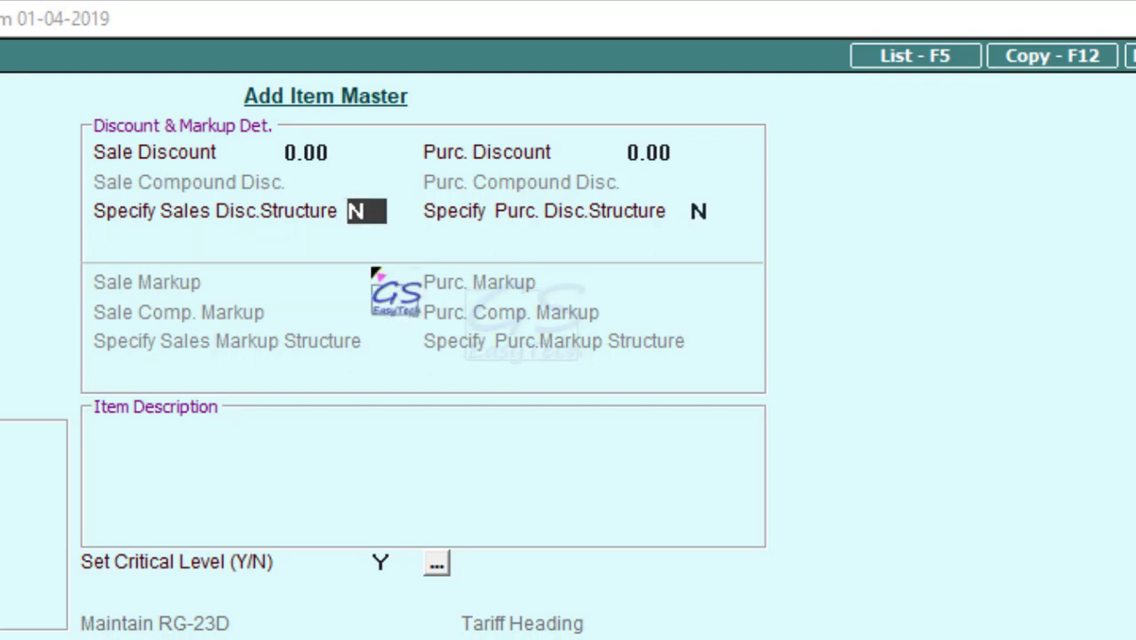
key("Return")
key("Return")
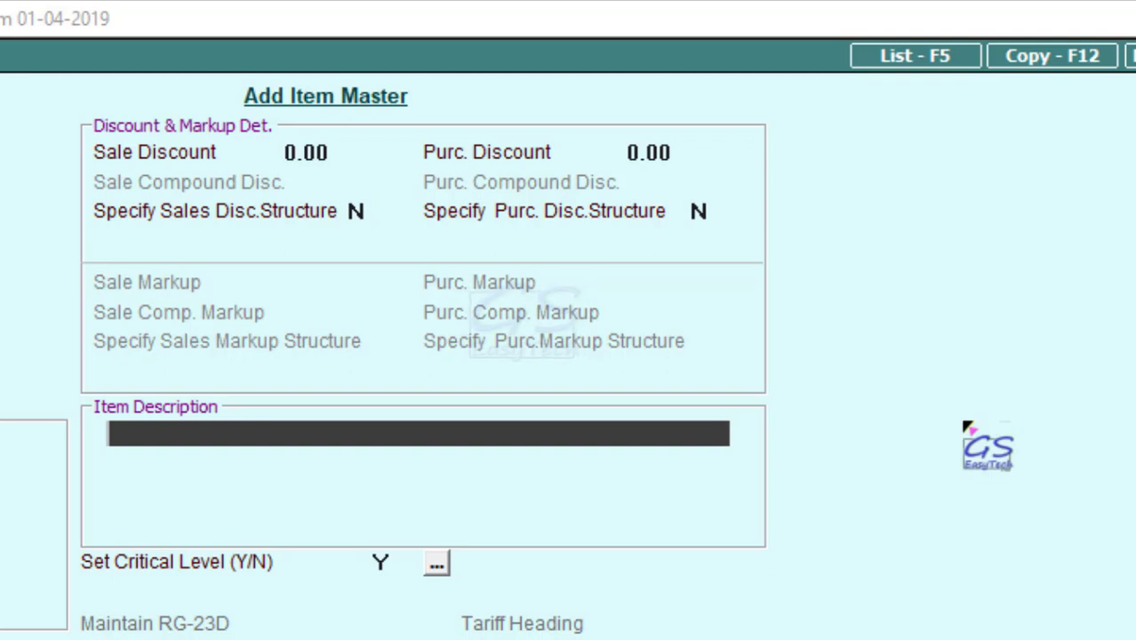
Leave all item description lines blank and proceed to the critical level setting
key("Return")
key("Return")
key("Return")
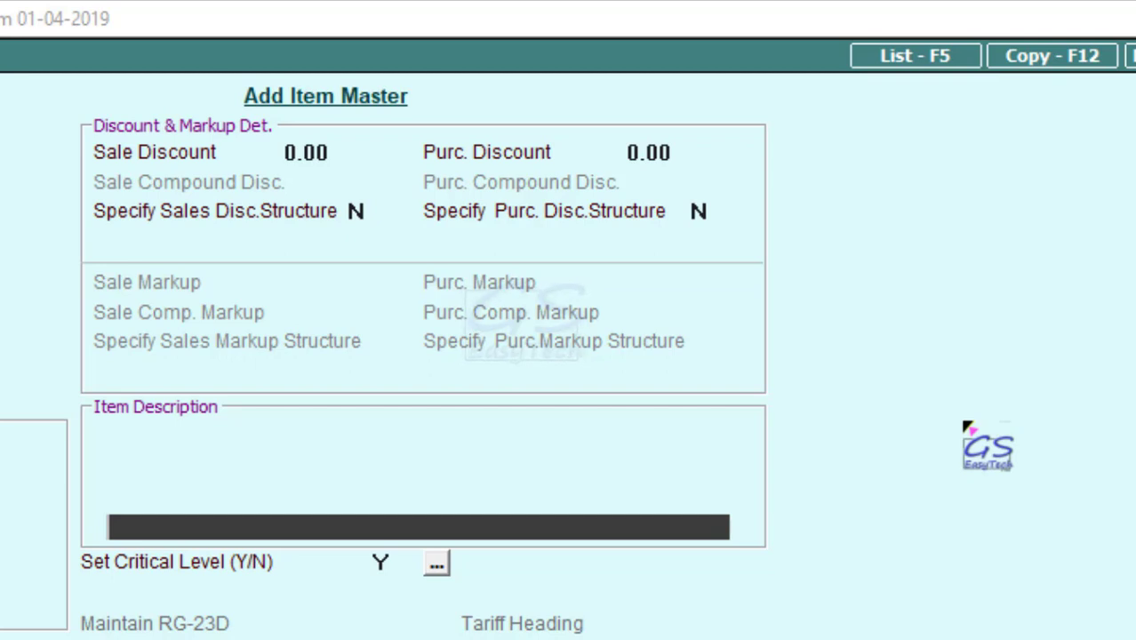
key("Return")
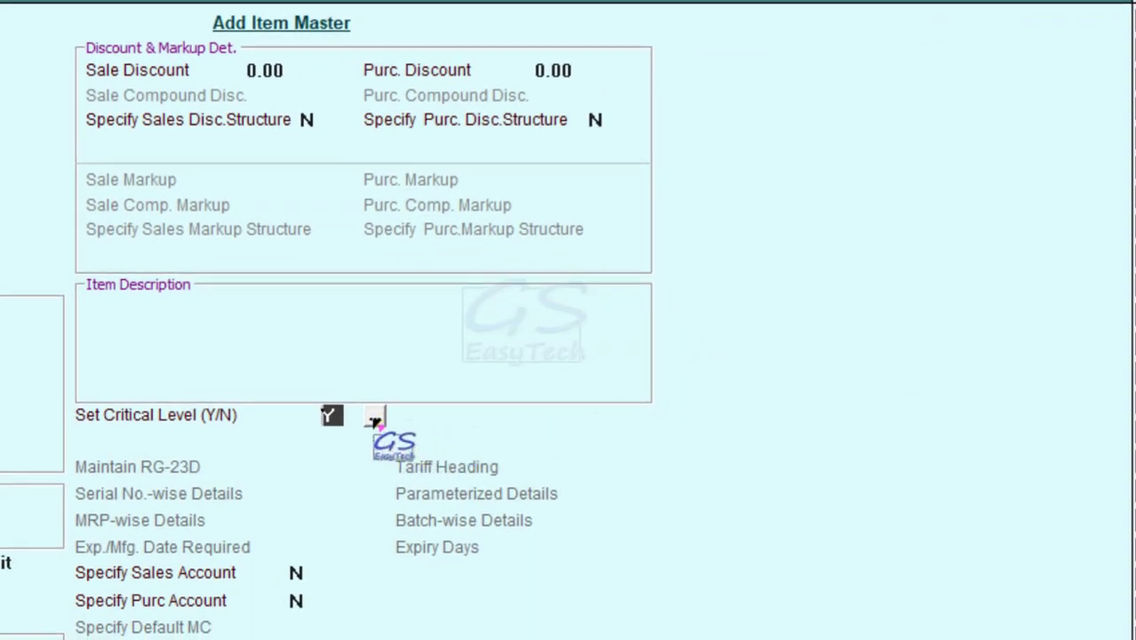
Examine the critical level definitions for minimum, reorder and maximum quantities and days, and close them without saving
left_click(373, 418)
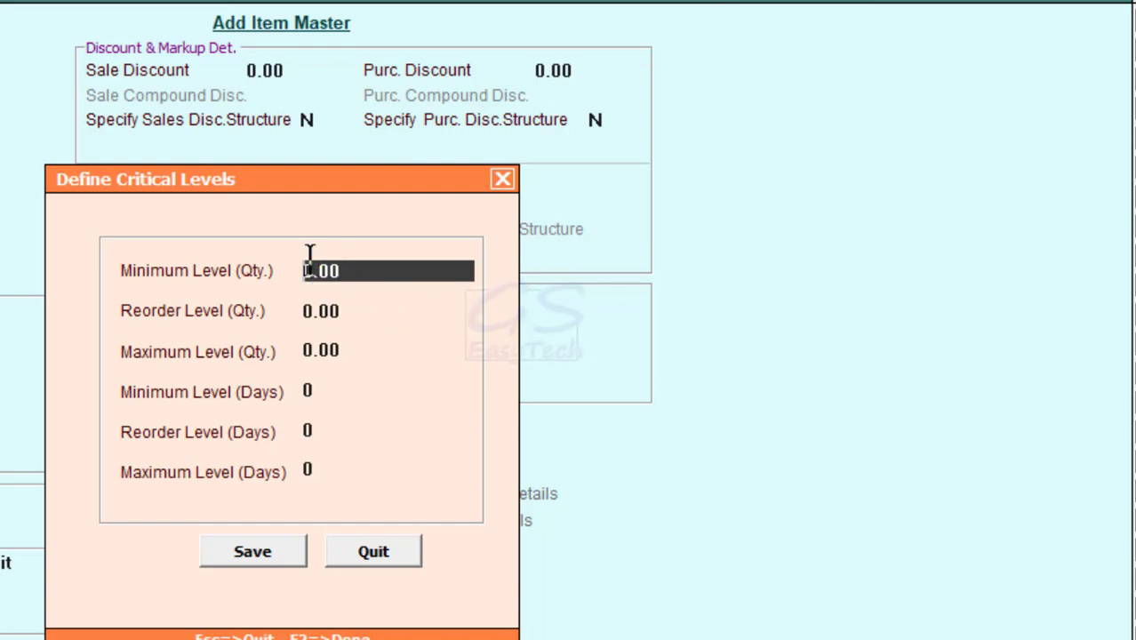
left_click(338, 351)
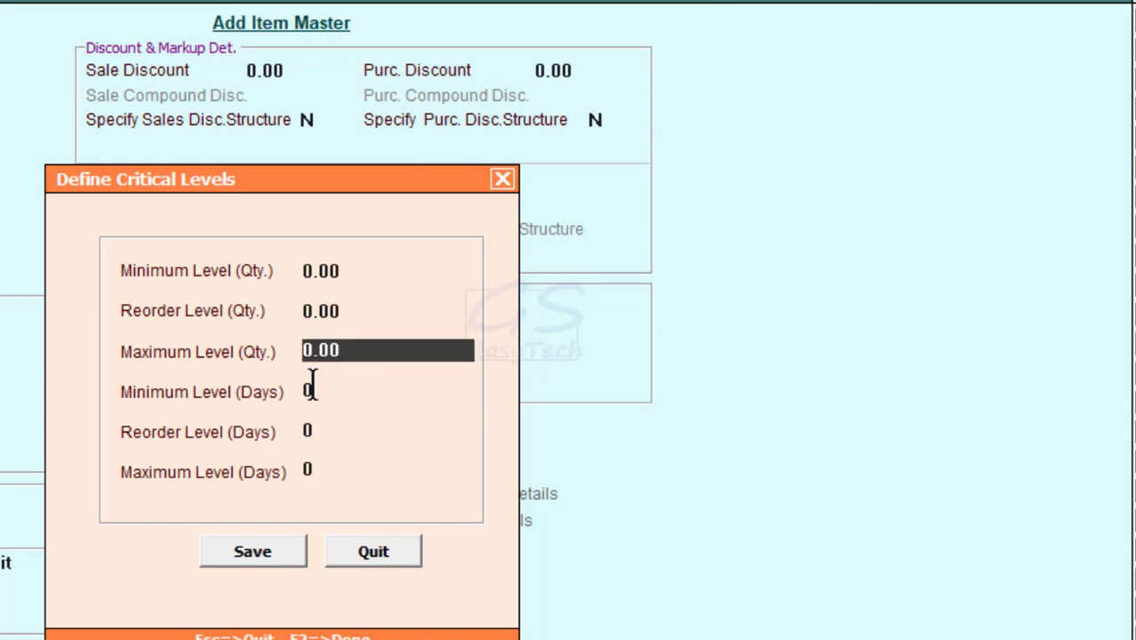
left_click(309, 381)
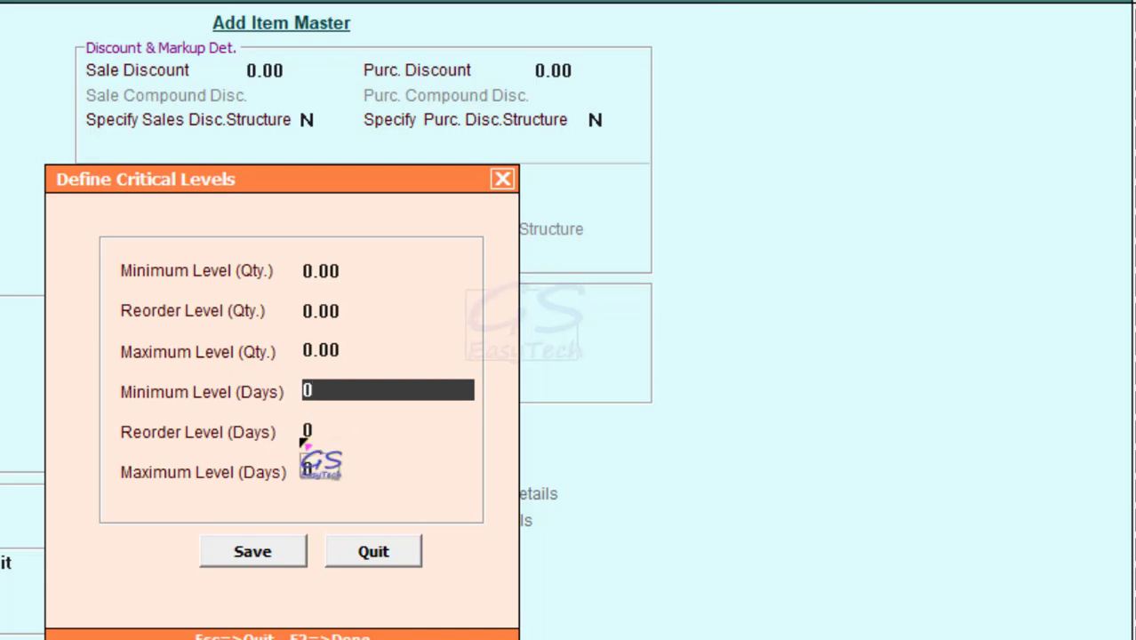
left_click(312, 432)
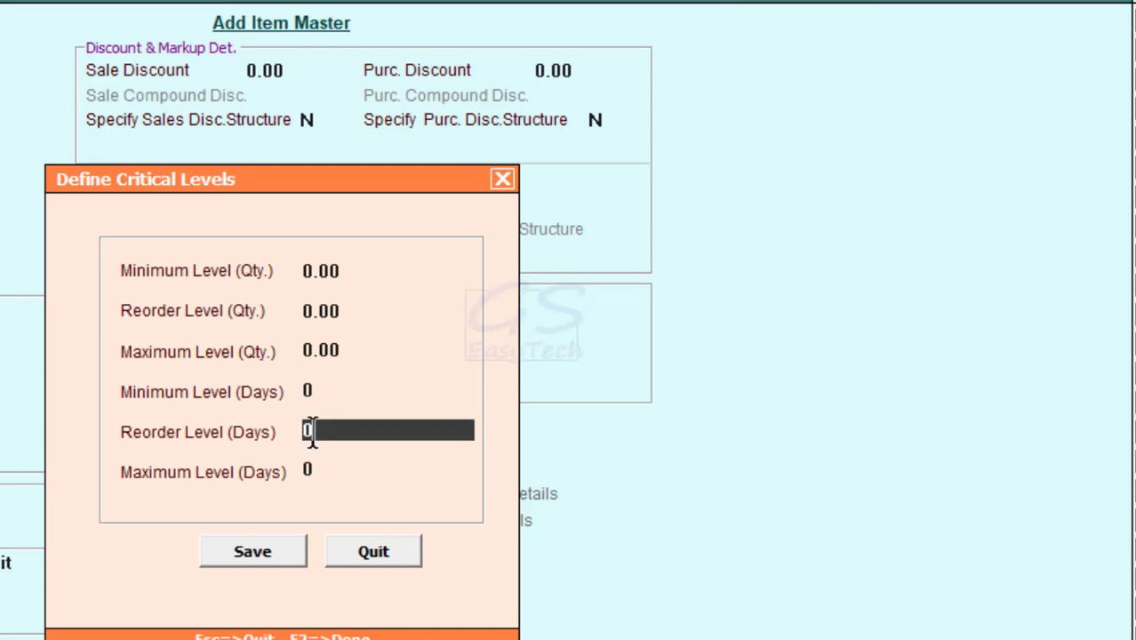
left_click(316, 476)
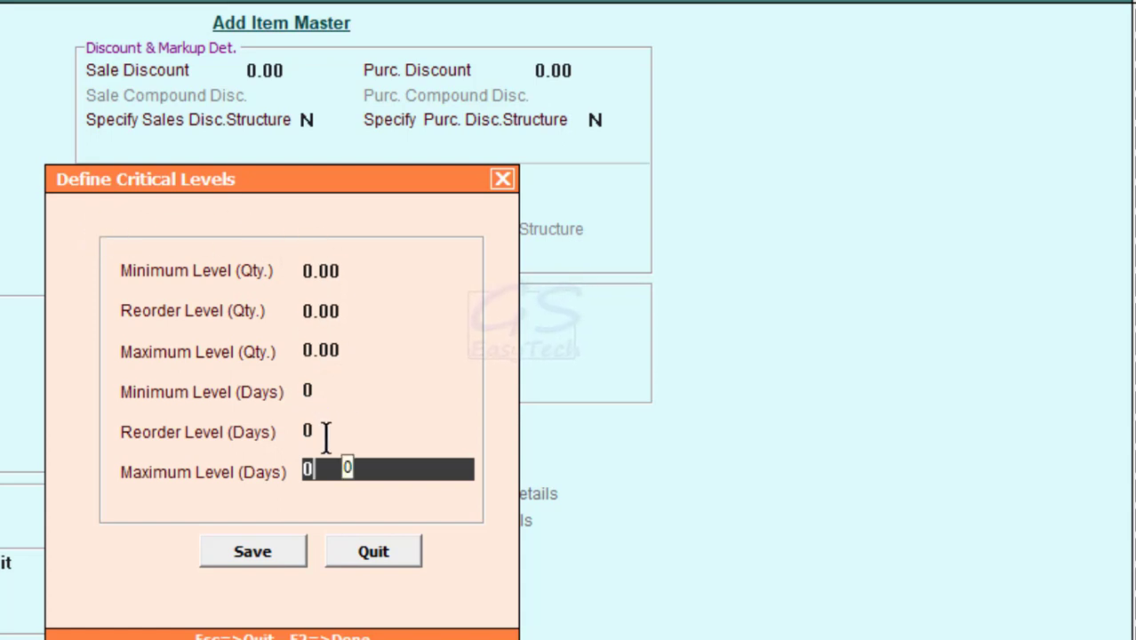
left_click(381, 552)
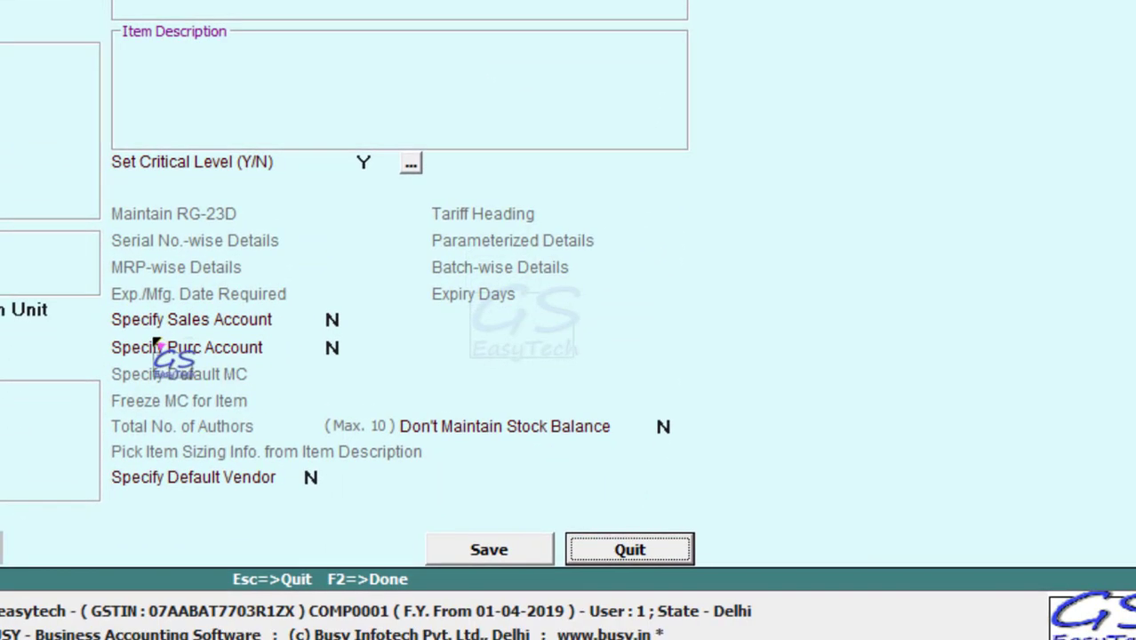
Set Specify Sales Account to Y and look through the account choices for the item, starting at Sales
left_click(334, 320)
key("y")
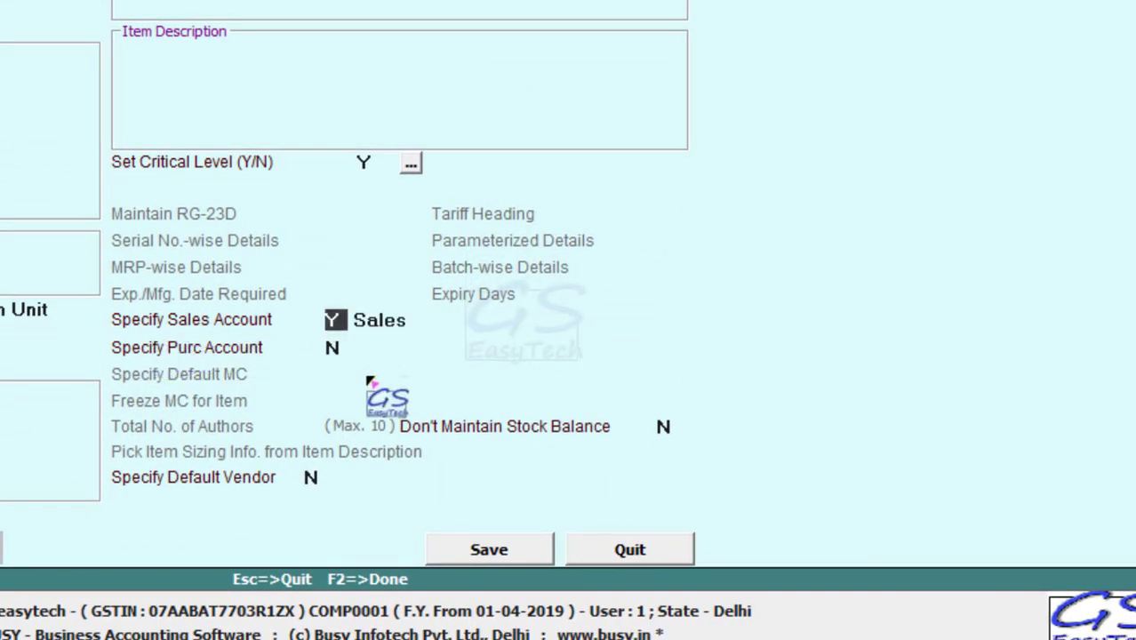
key("Return")
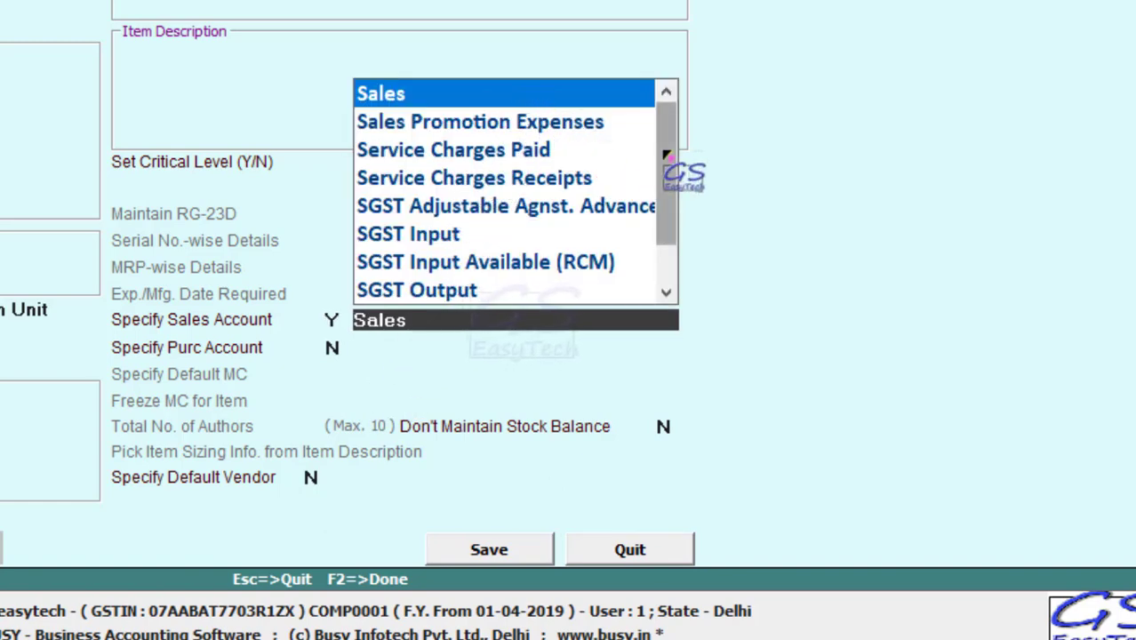
scroll(662, 178, "down", 2)
scroll(649, 196, "up", 2)
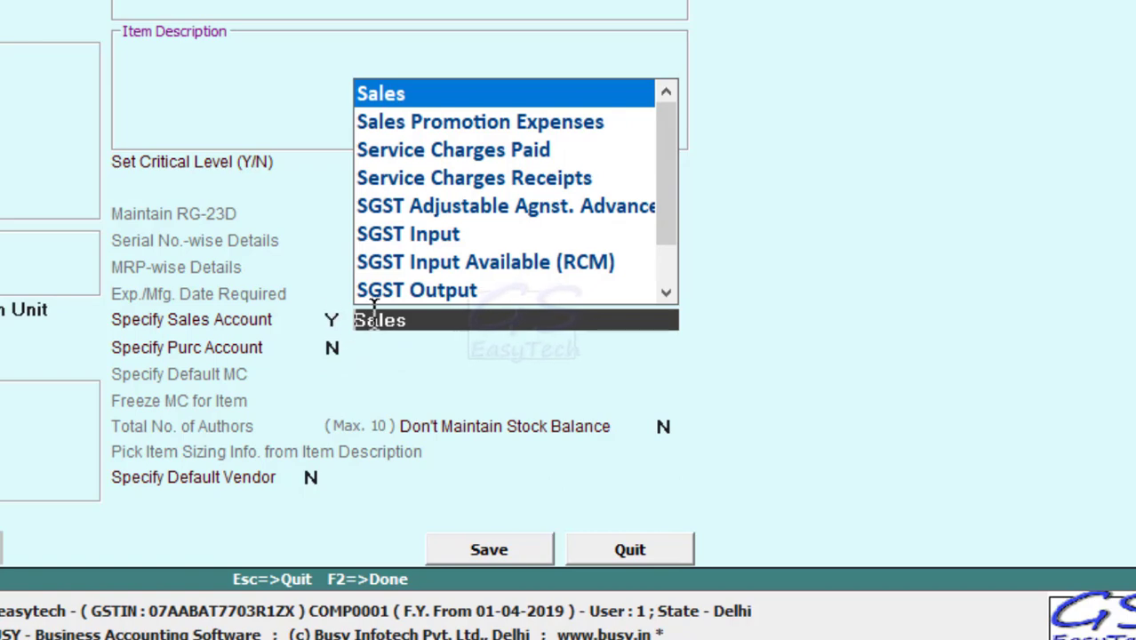
Set Specify Sales Account back to N and keep Specify Purc Account at N
left_click(334, 320)
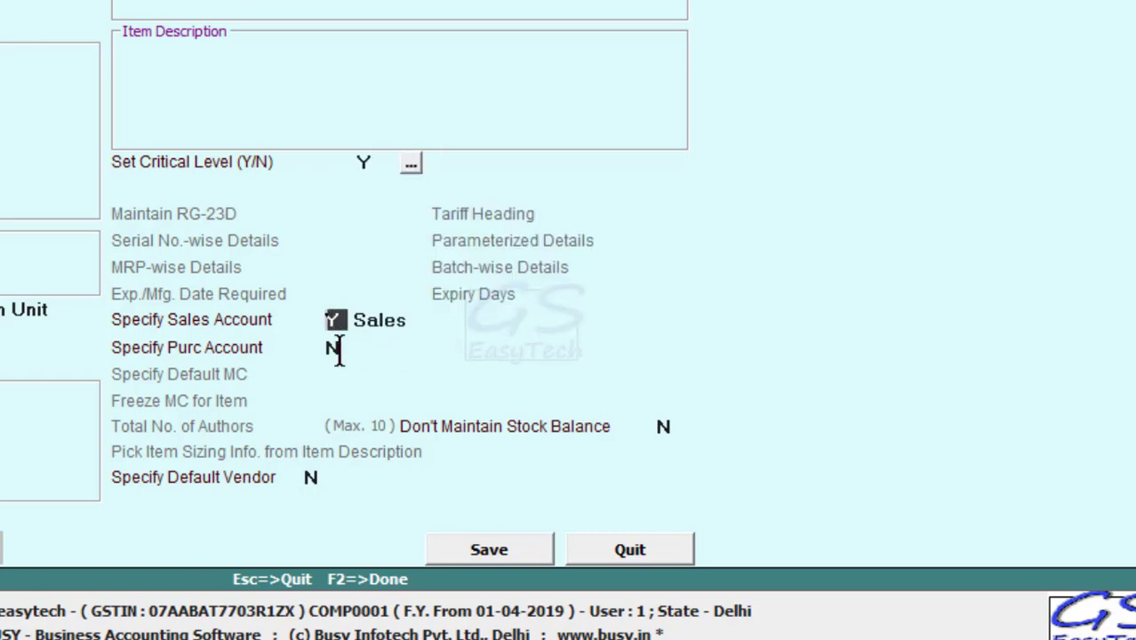
type("N")
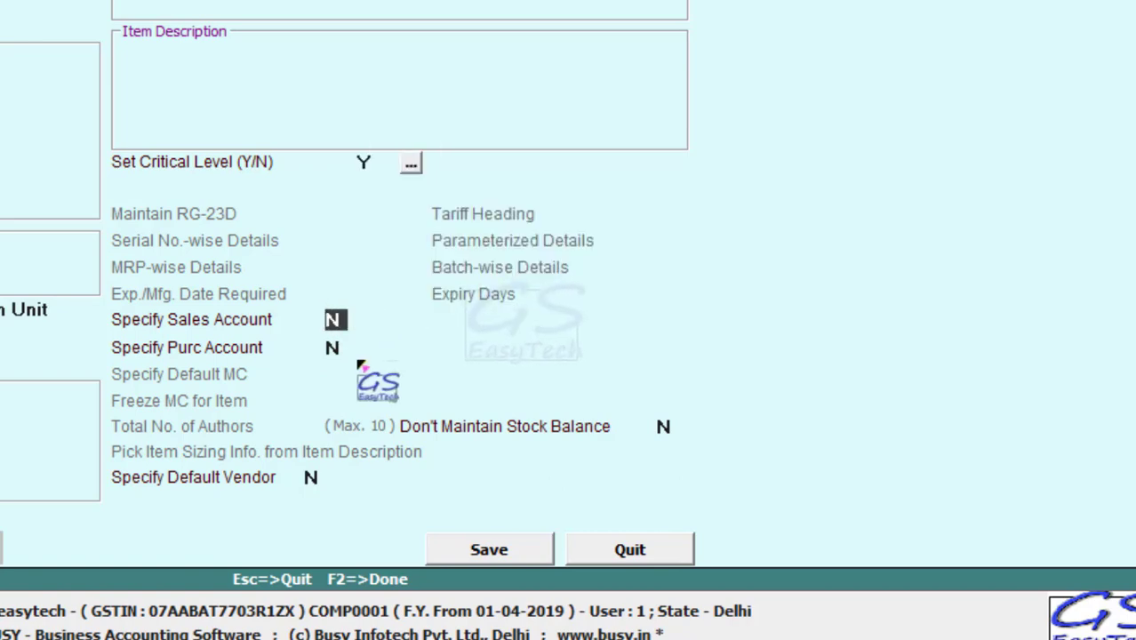
key("Return")
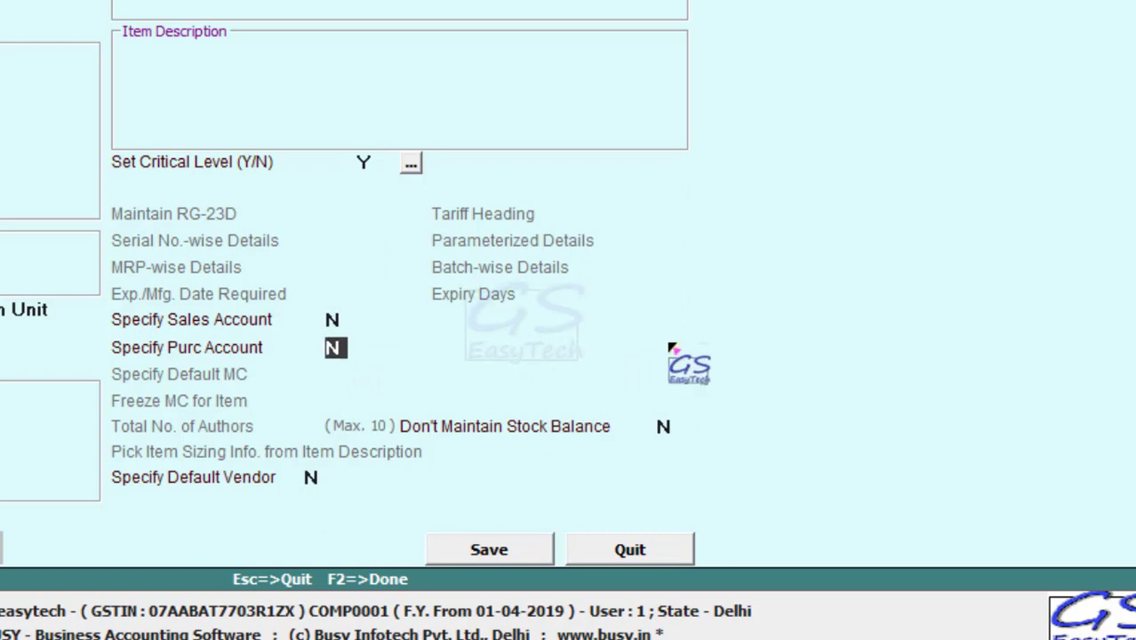
key("Return")
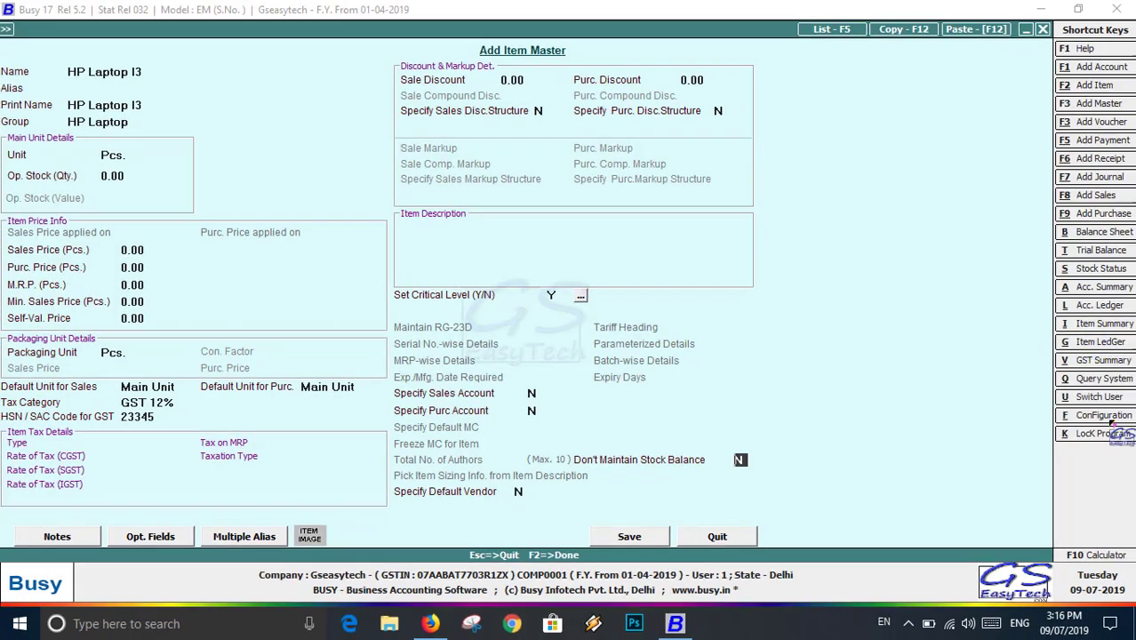
Disable Packaging Unit of Items in the inventory features configuration, save it and return to the item master
left_click(1103, 416)
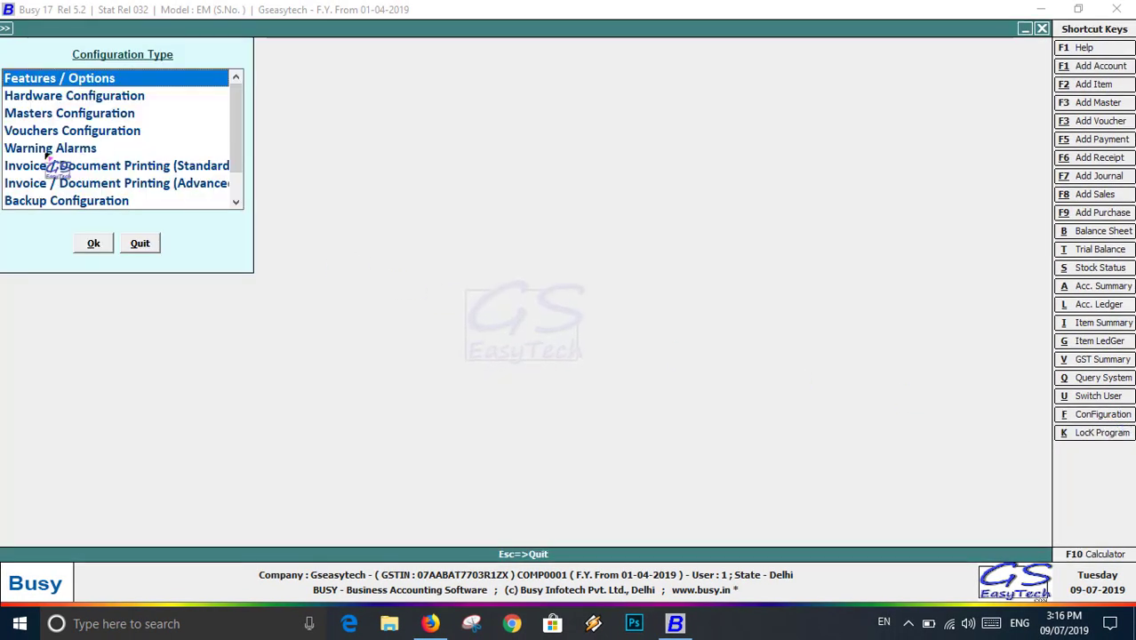
double_click(56, 82)
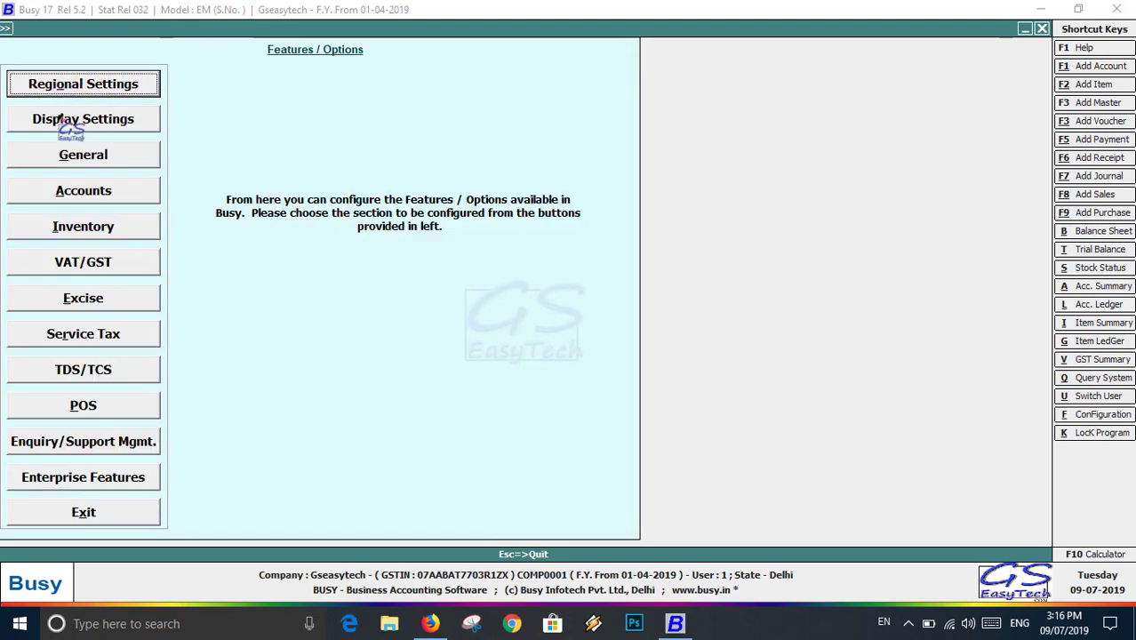
left_click(93, 227)
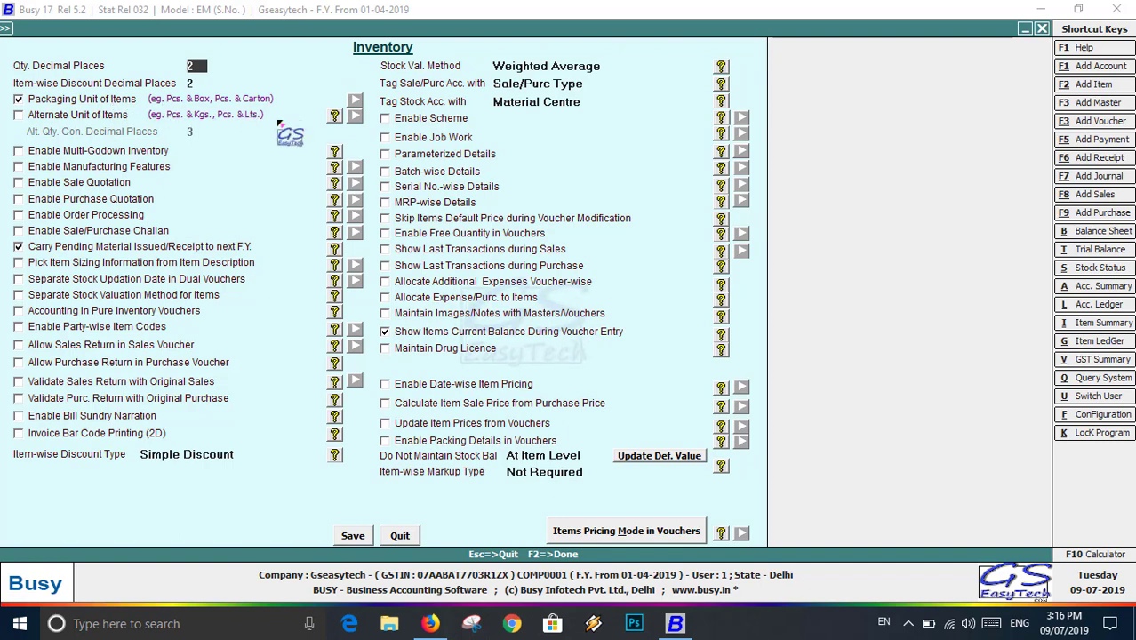
left_click(18, 100)
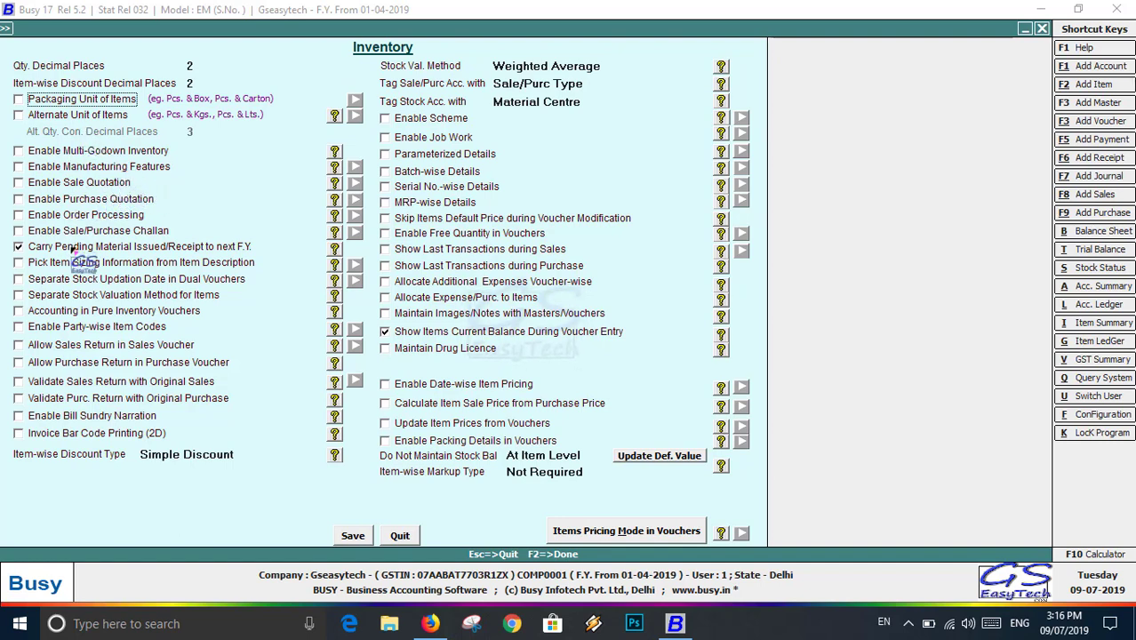
left_click(353, 536)
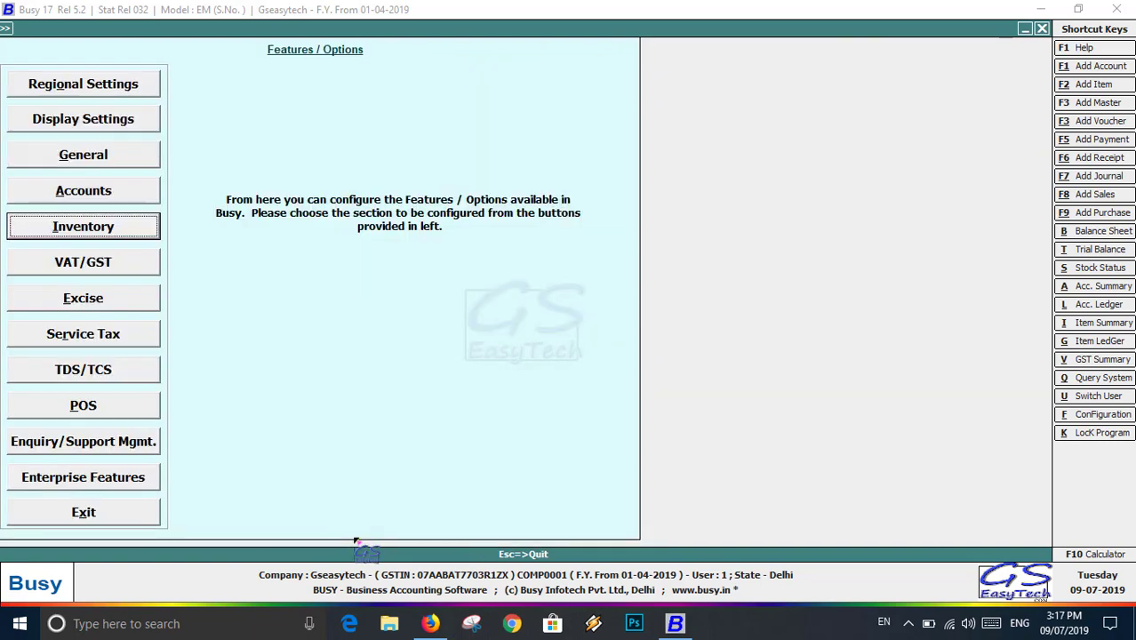
left_click(109, 518)
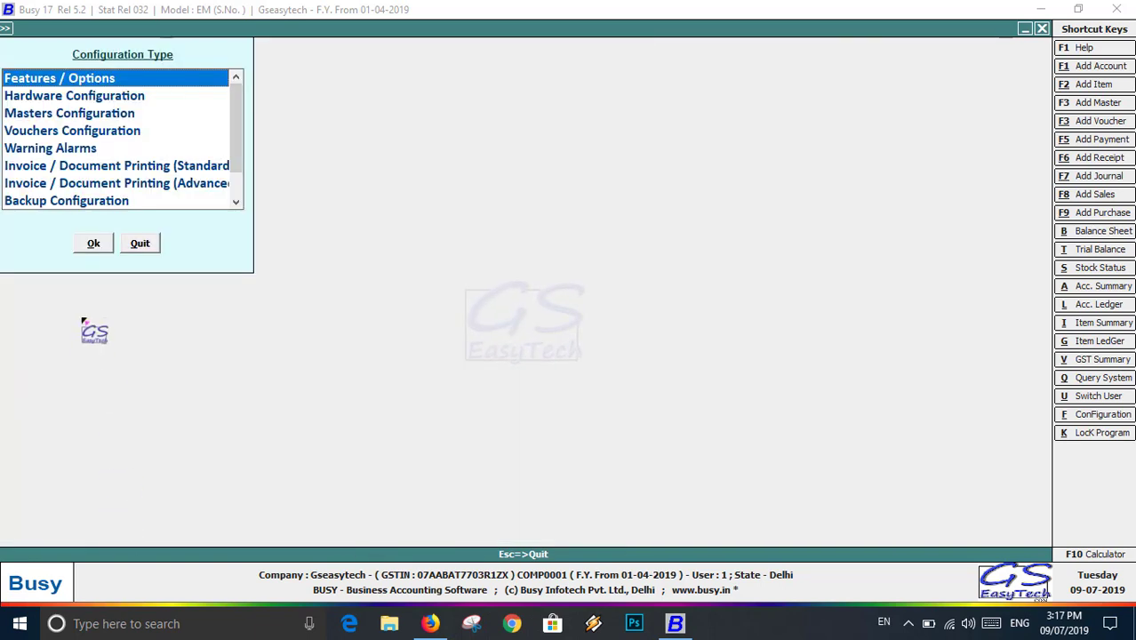
left_click(139, 243)
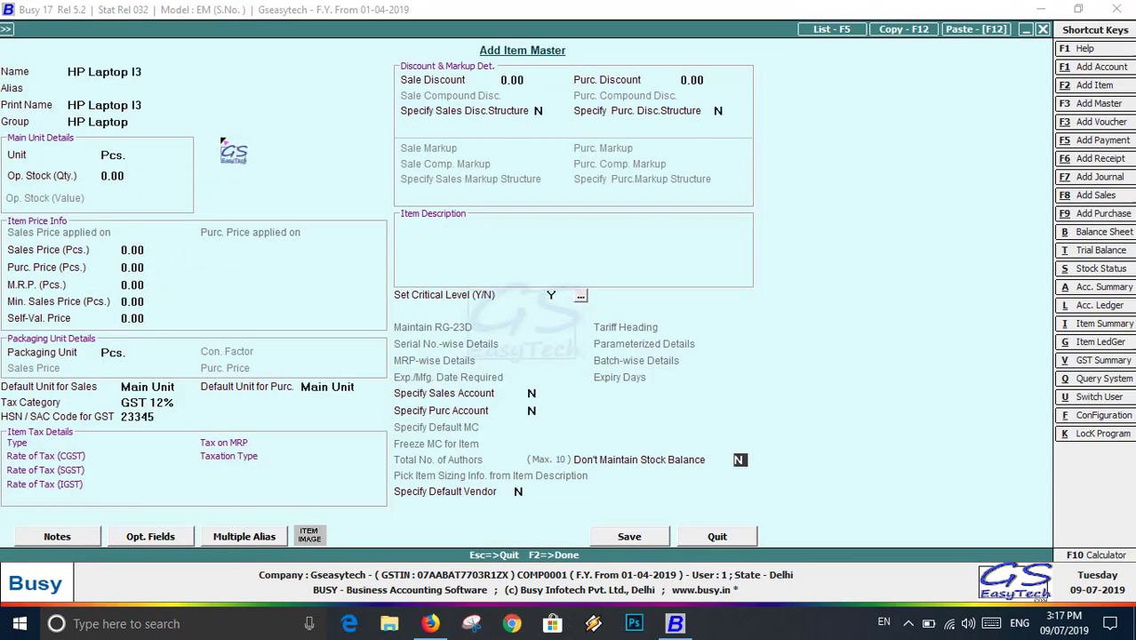
Save the HP Laptop I3 item master and close the blank entry form
left_click(638, 540)
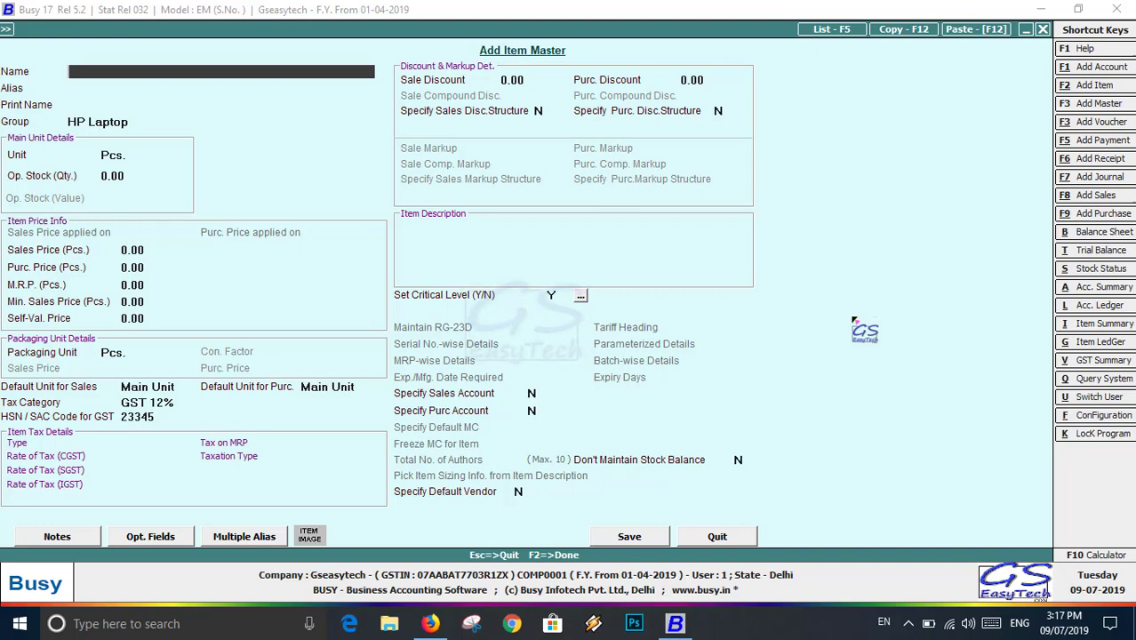
key("Escape")
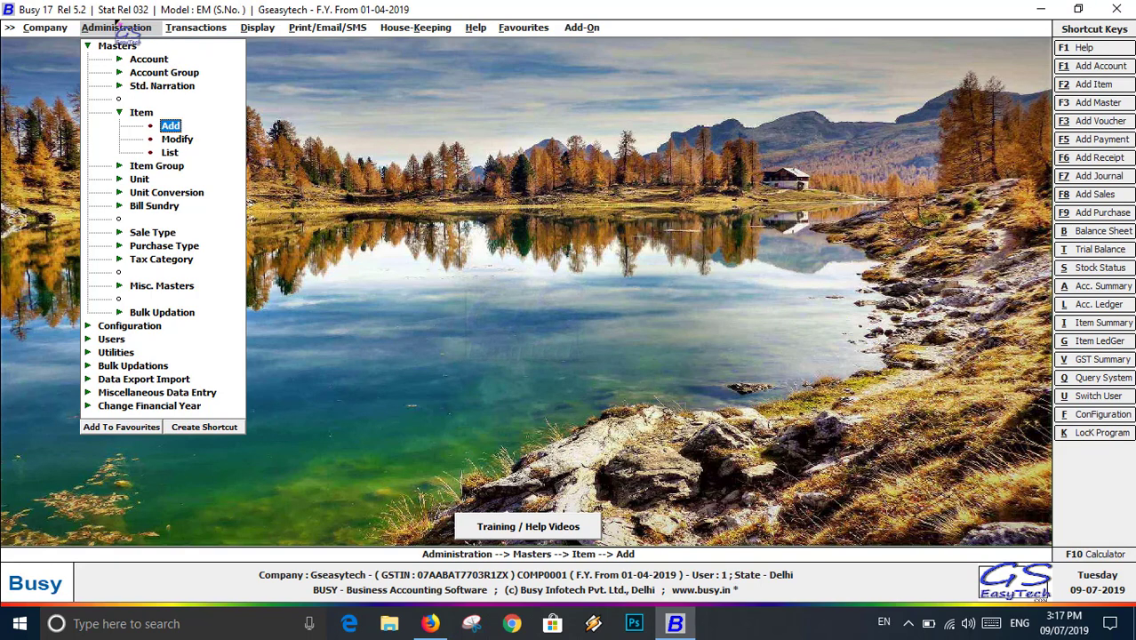
key("Escape")
key("Escape")
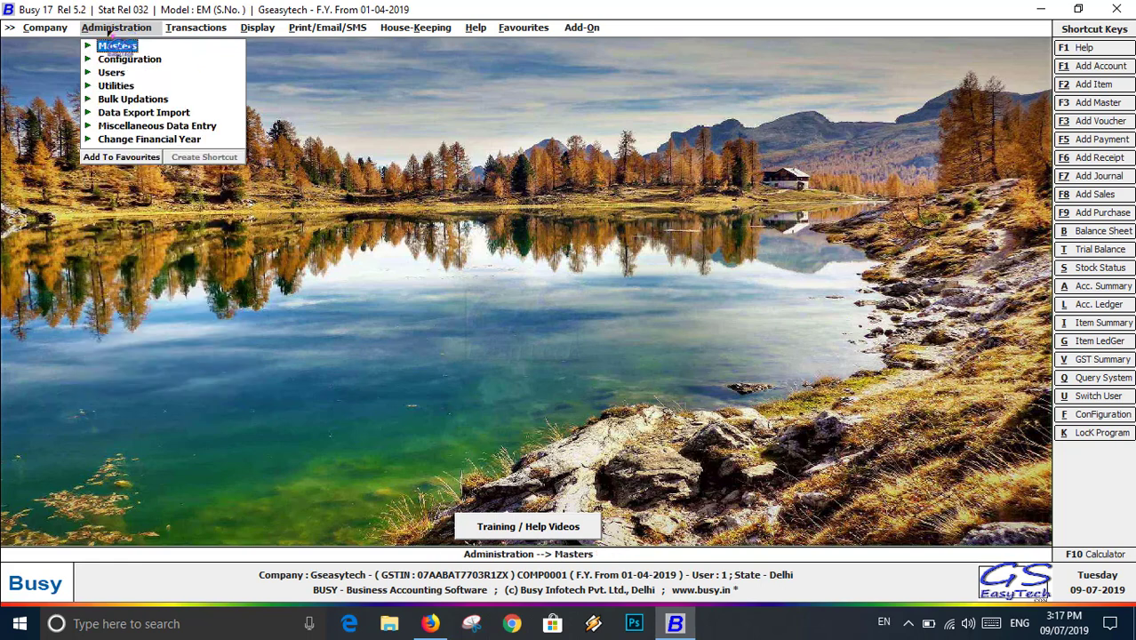
Open the saved HP Laptop I3 item master for modification
key("Return")
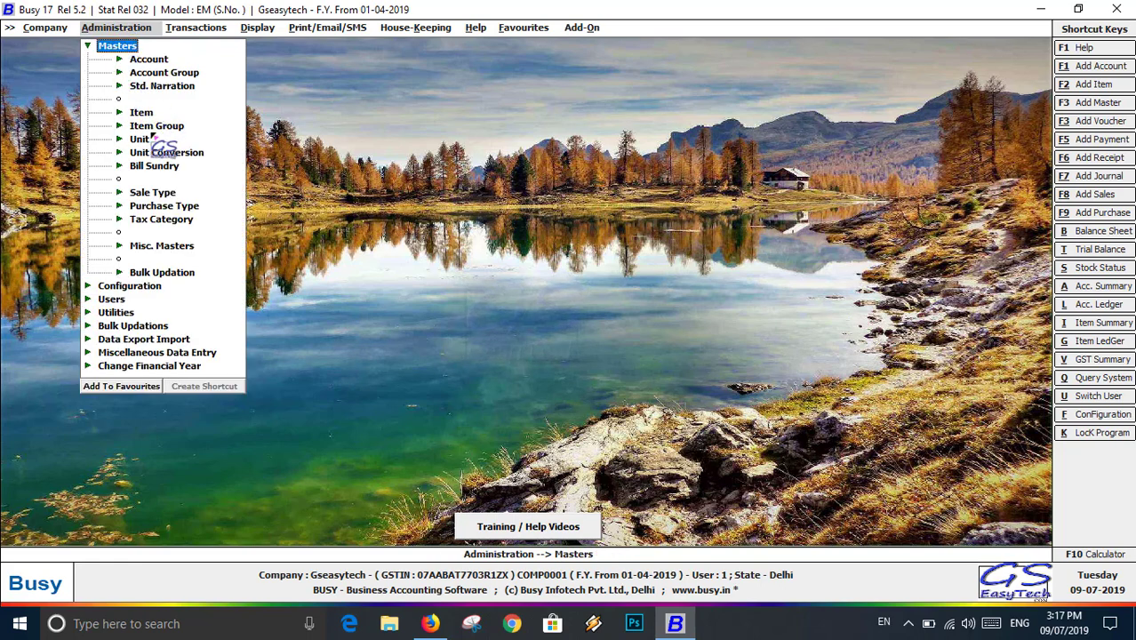
left_click(119, 113)
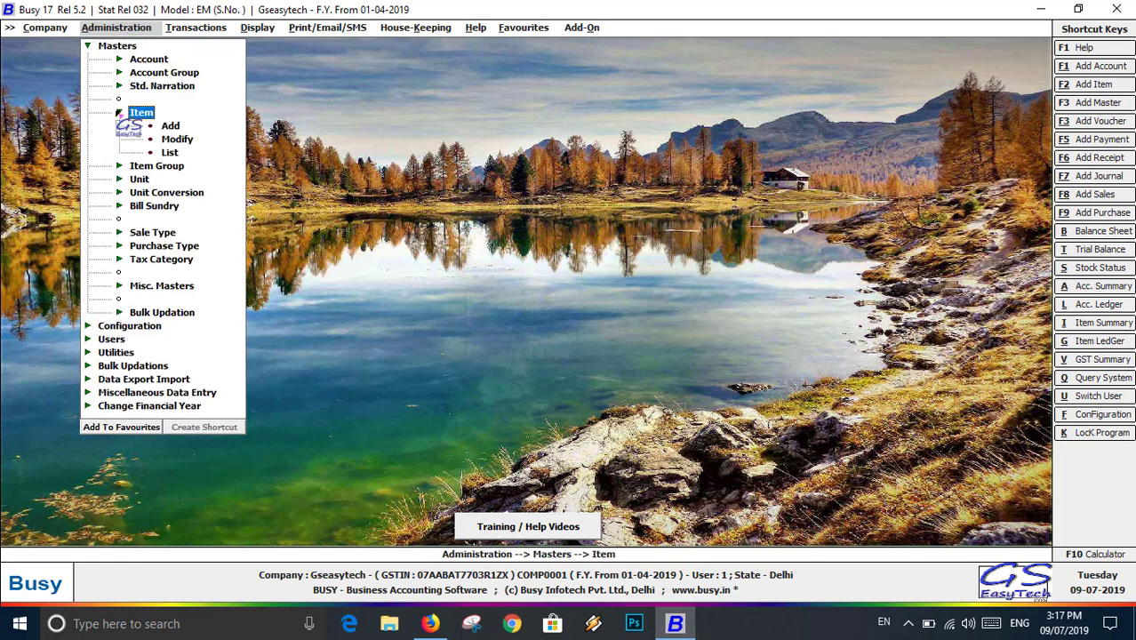
left_click(176, 139)
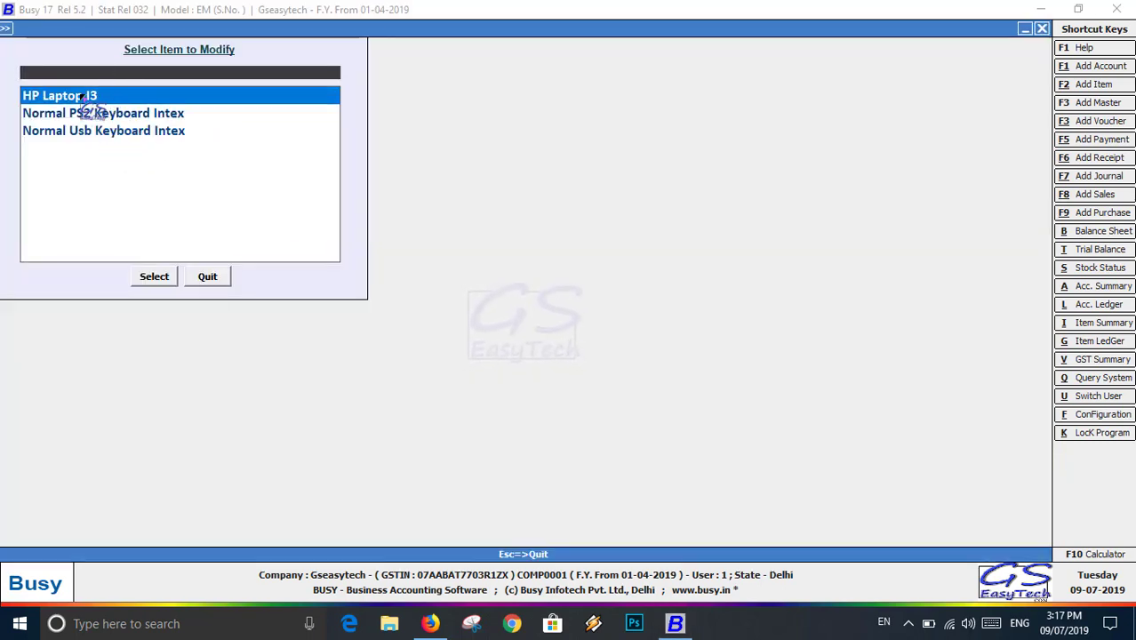
left_click(81, 95)
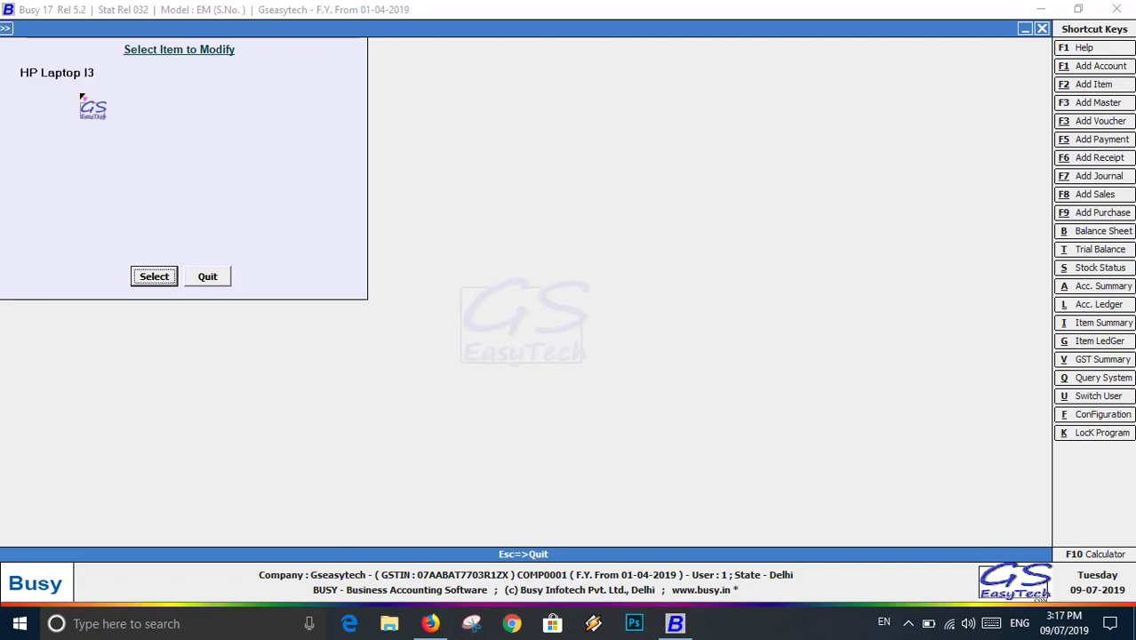
left_click(154, 277)
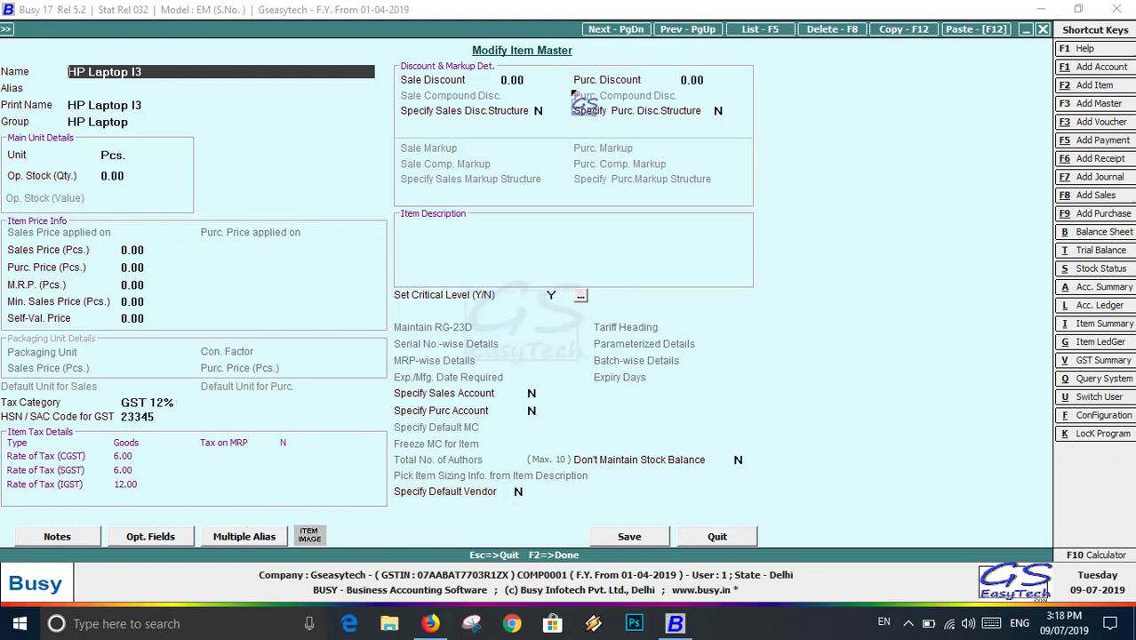
Browse forward and back through the neighbouring item masters from HP Laptop I3, and close the modification form
left_click(620, 31)
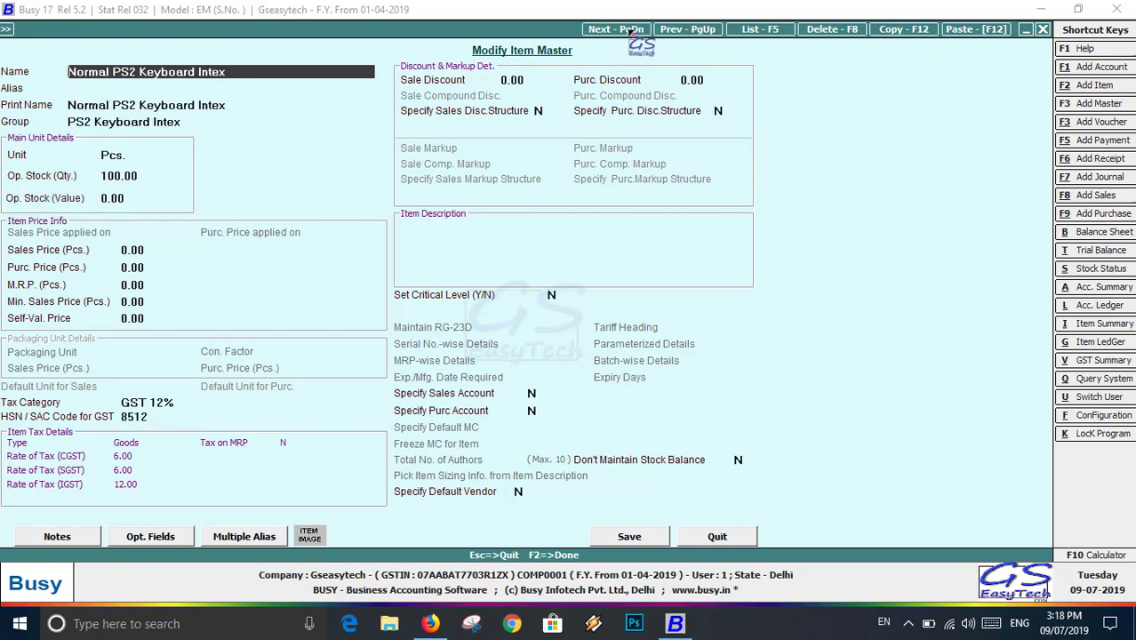
left_click(678, 31)
left_click(680, 31)
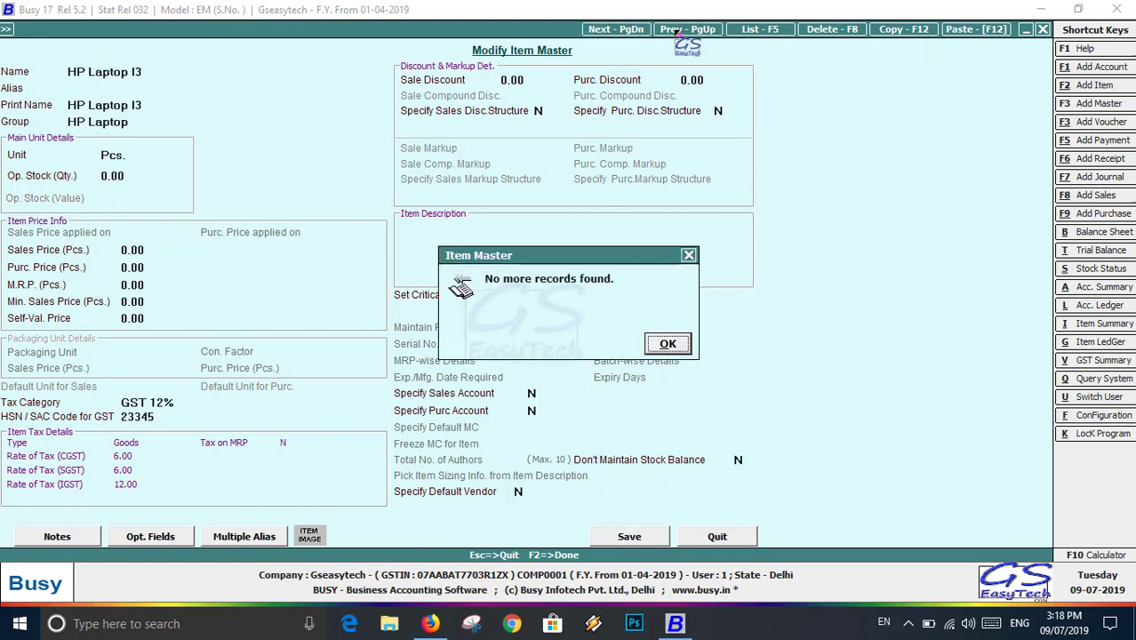
left_click(667, 345)
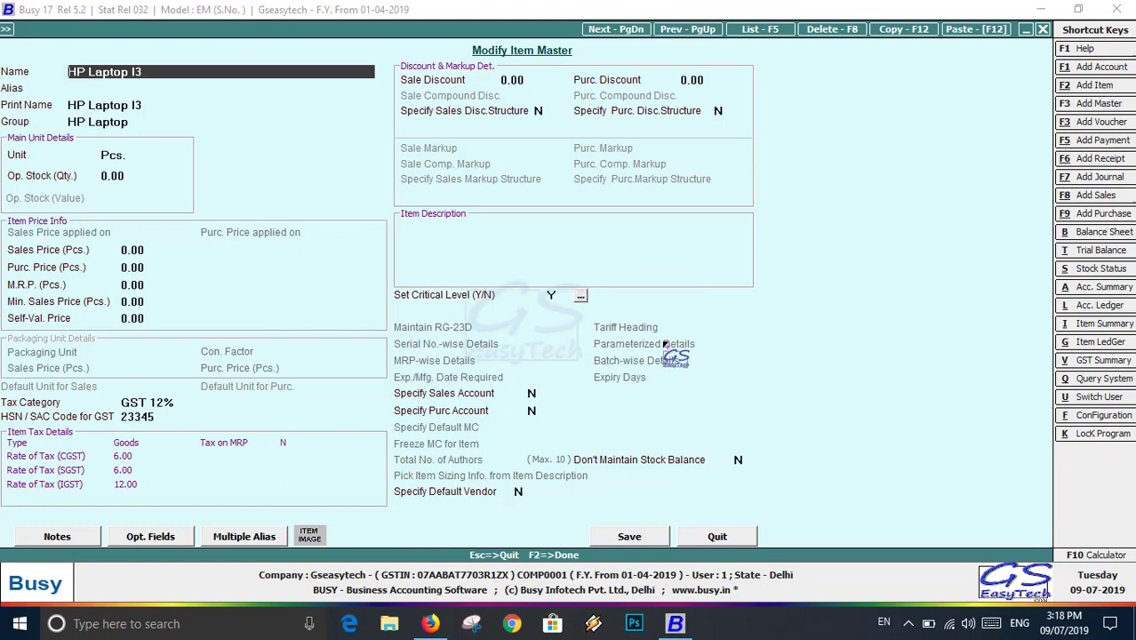
key("Escape")
key("Escape")
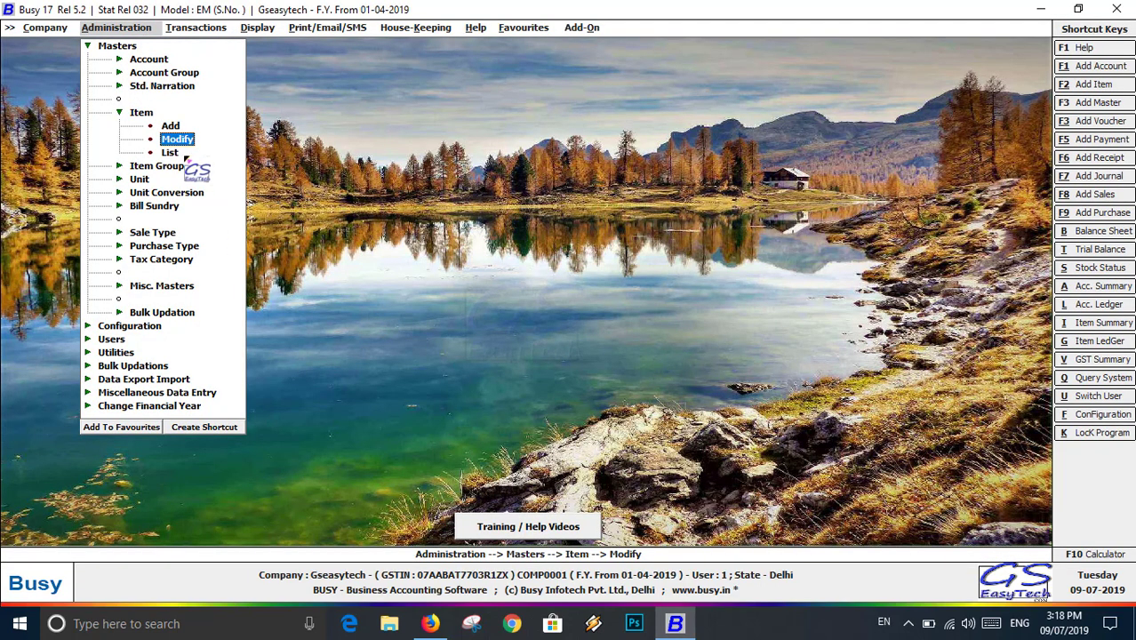
View the list of items on screen in Standard Format with tax category shown and no tax category filter, and close it
left_click(171, 152)
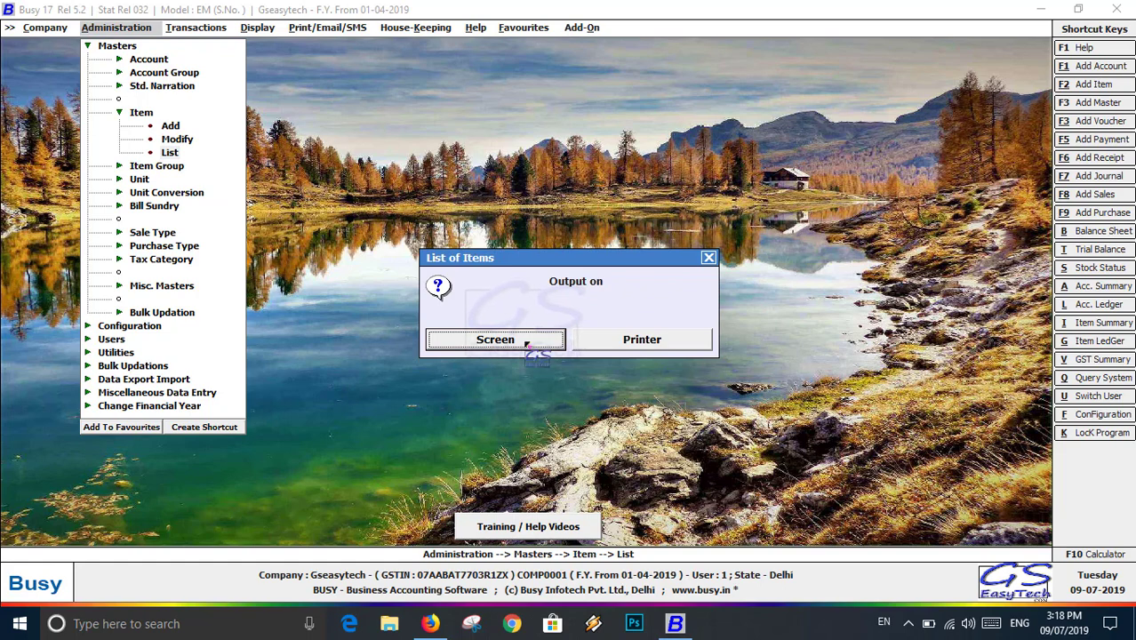
left_click(471, 338)
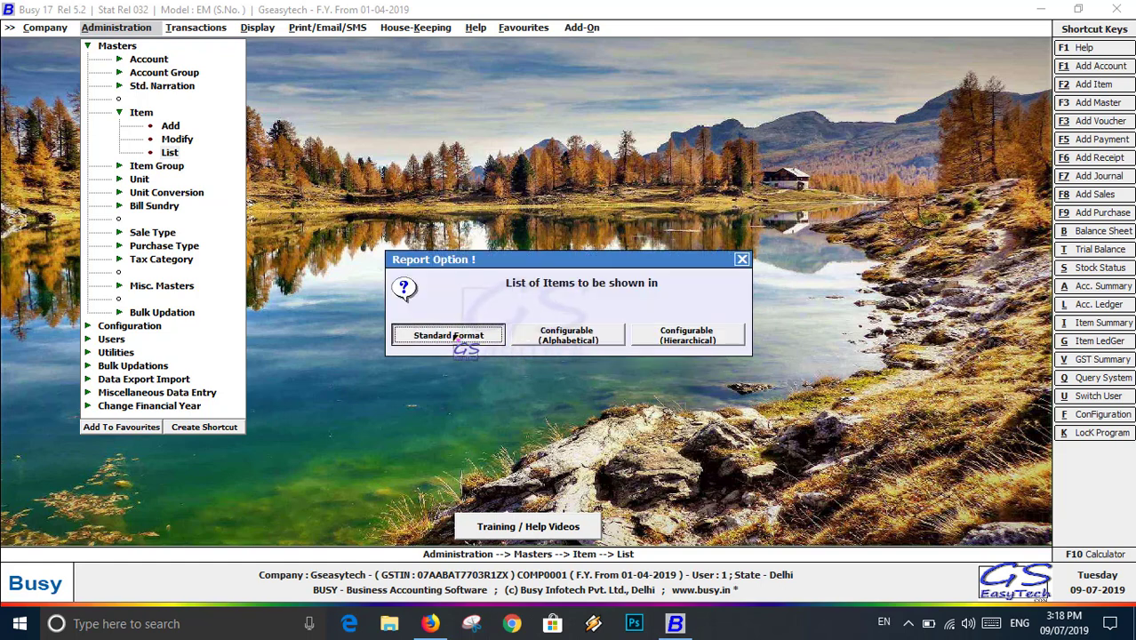
left_click(459, 336)
left_click(474, 338)
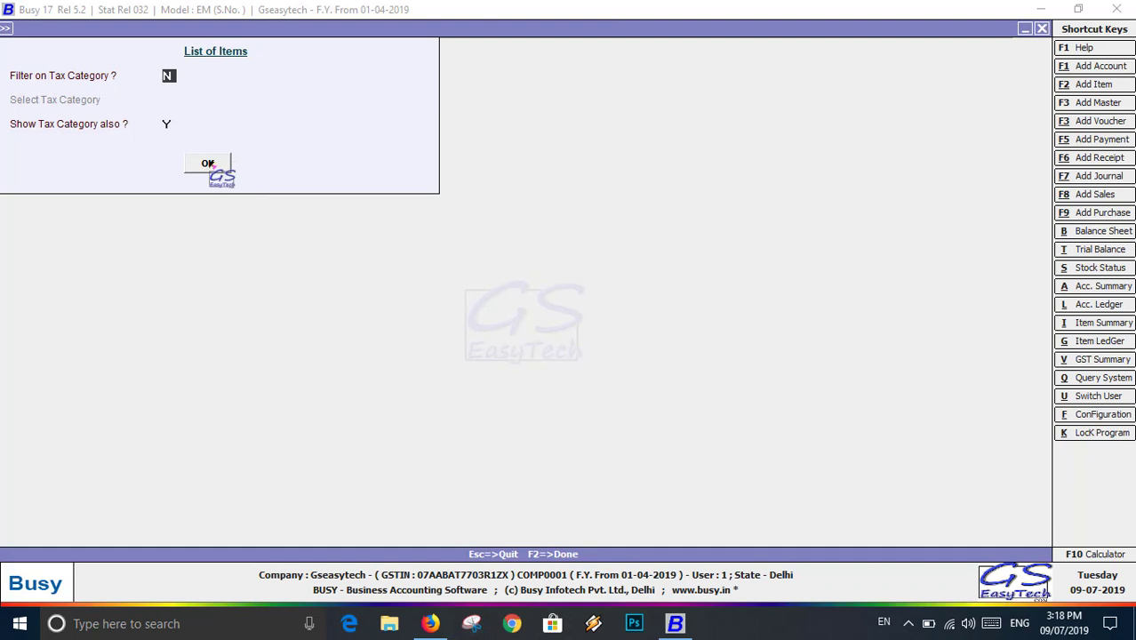
left_click(208, 164)
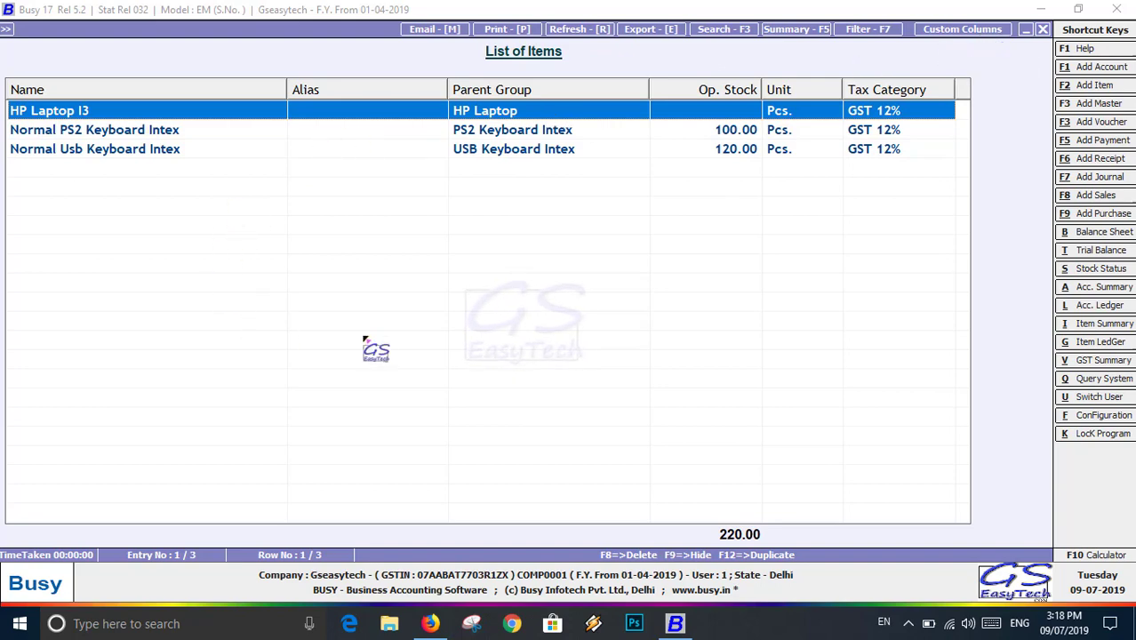
key("Escape")
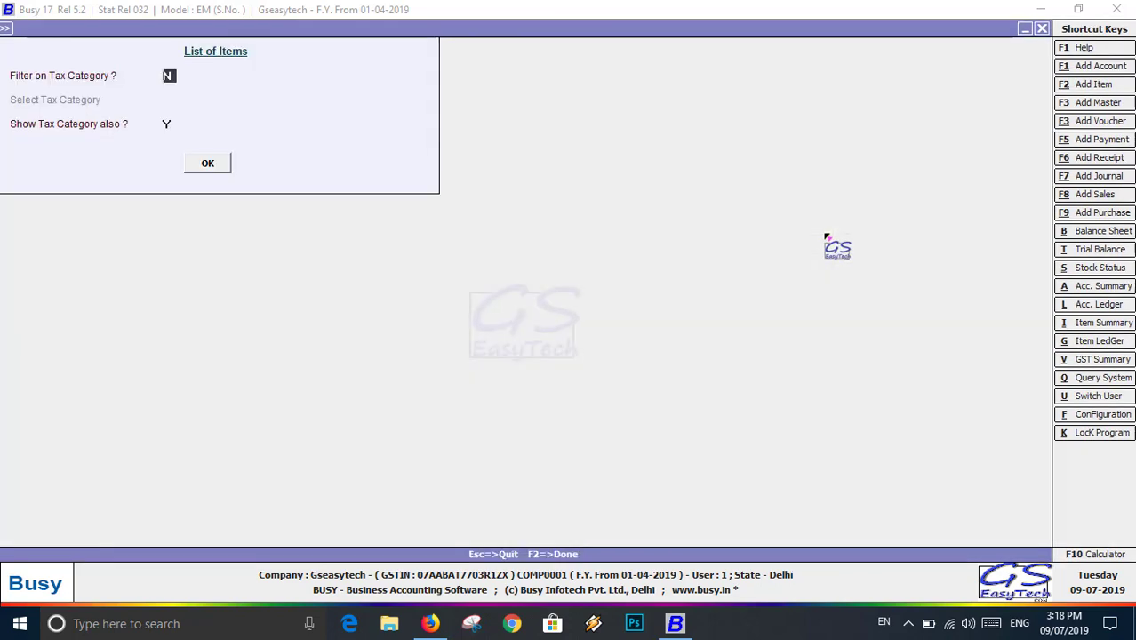
key("Escape")
key("Escape")
key("Escape")
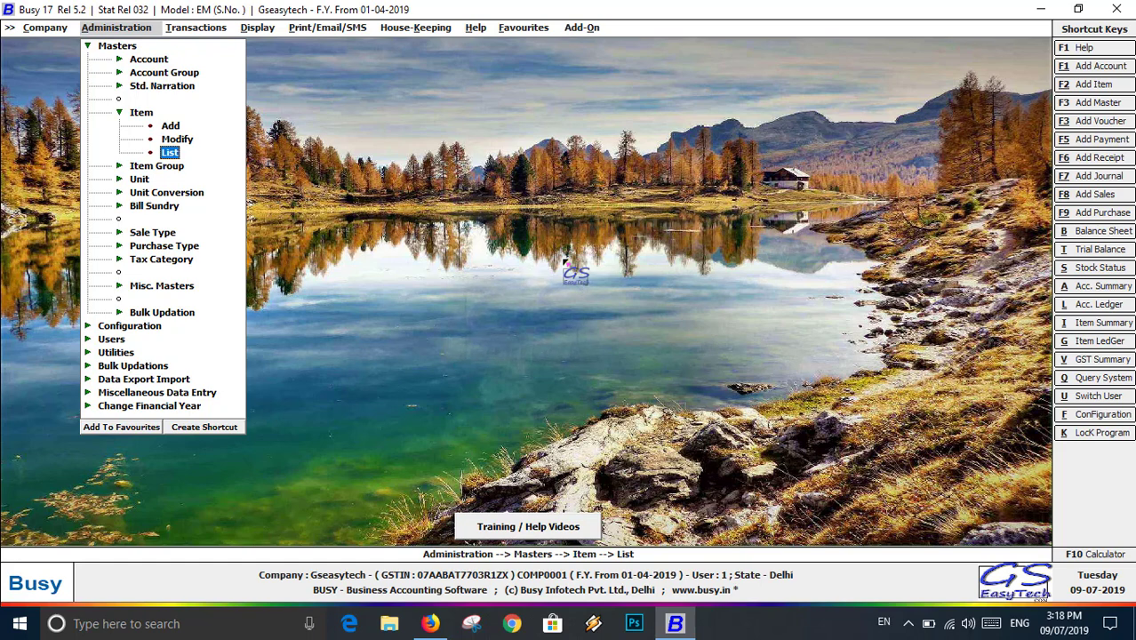
Open HP Laptop I3 for modification, request deletion of the master, cancel the request and return to the main screen
key("Up")
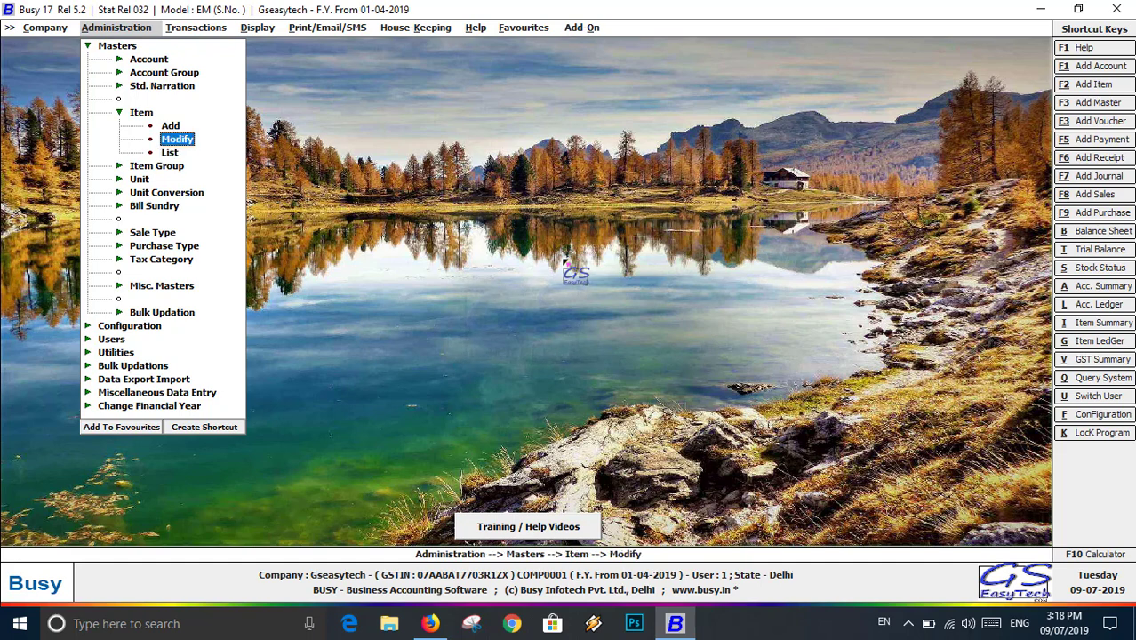
key("Return")
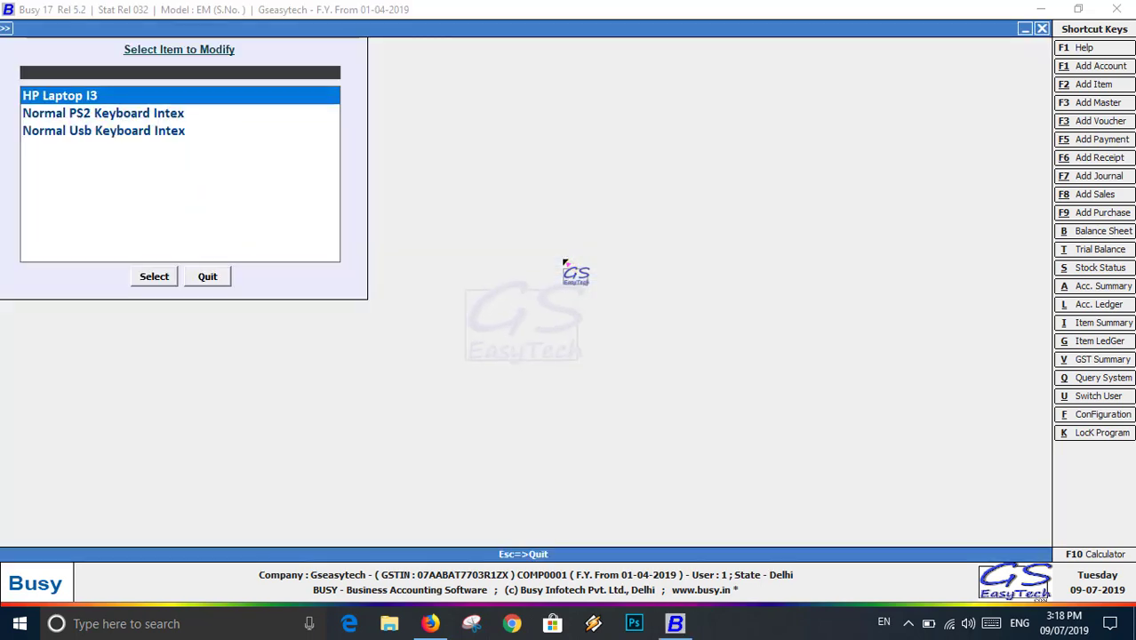
key("Return")
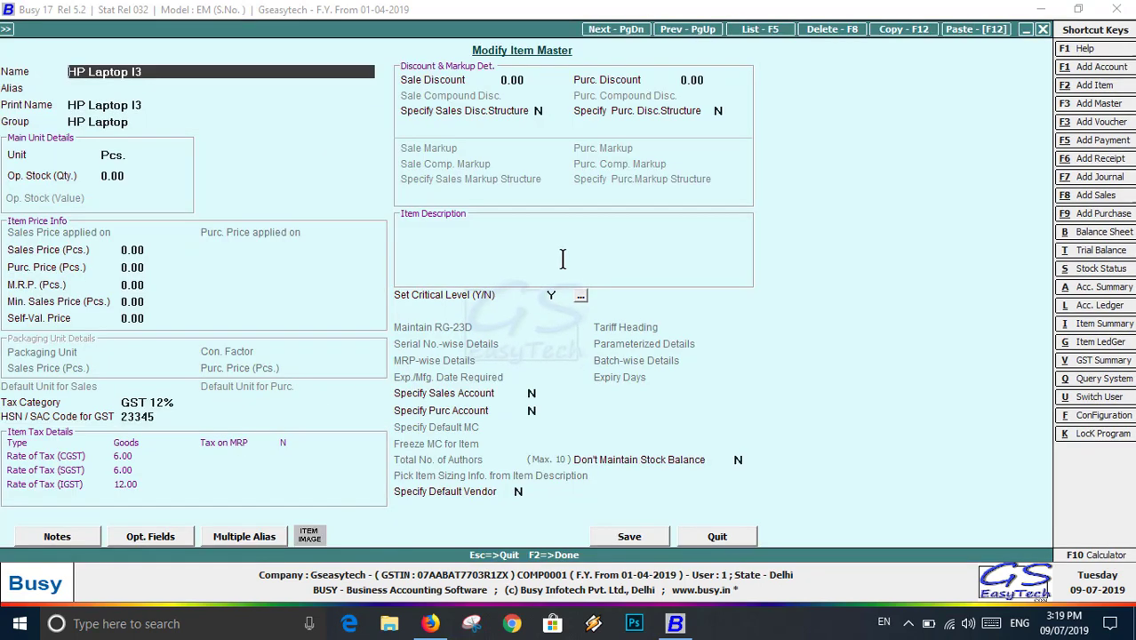
left_click(832, 30)
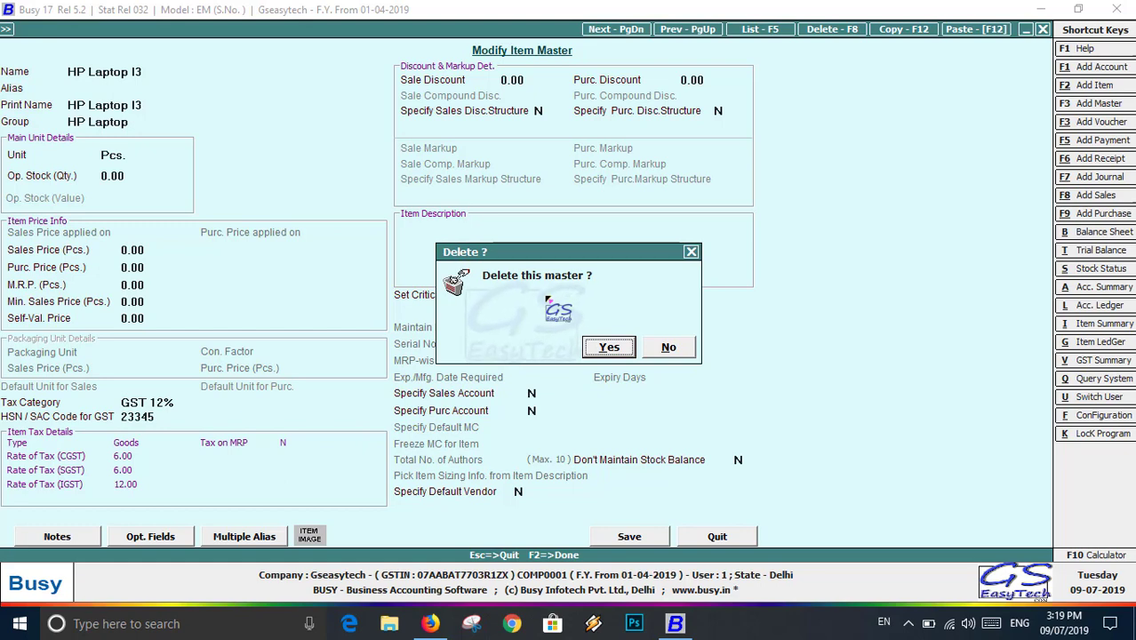
key("Escape")
key("Escape")
key("Escape")
key("Escape")
key("Escape")
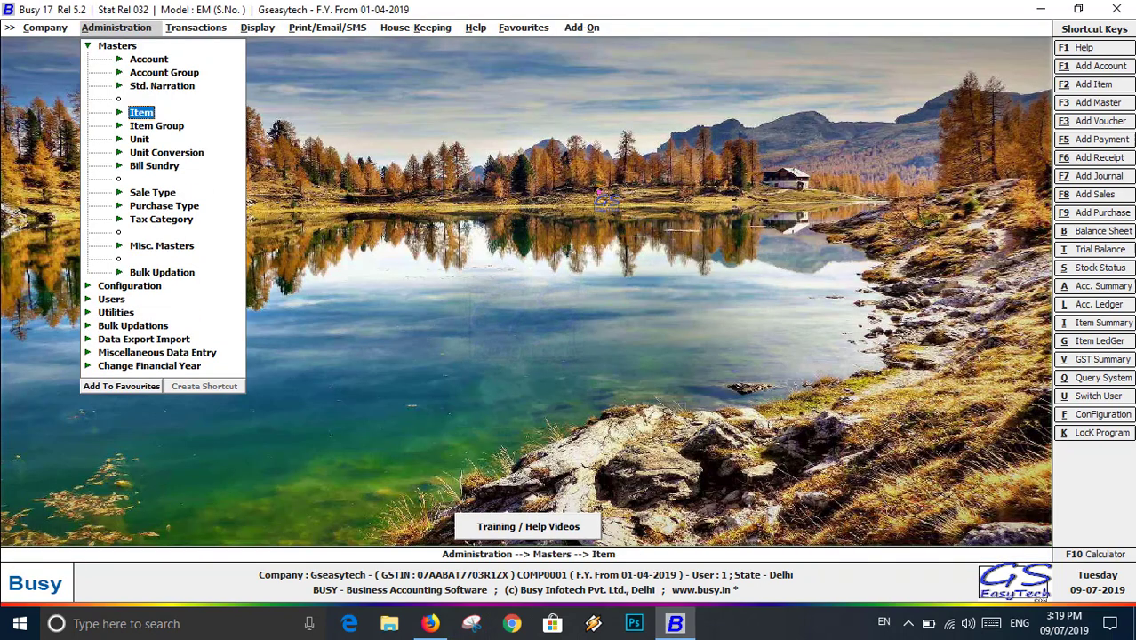
key("Escape")
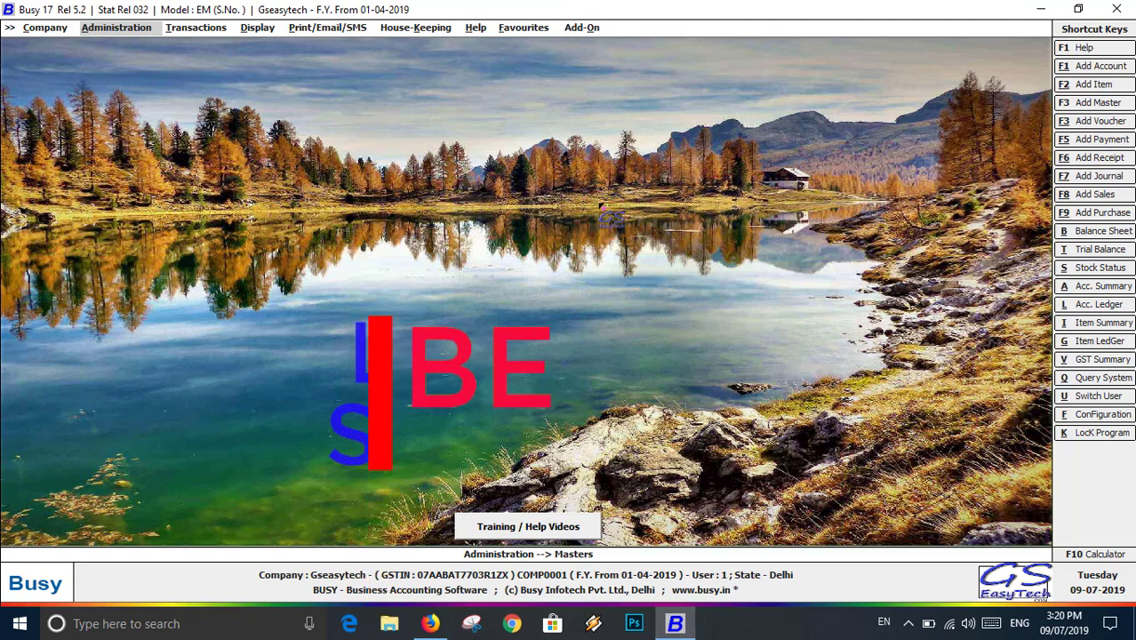
Switch to Firefox to view the videos page of the GS EasyTech YouTube channel
left_click(430, 623)
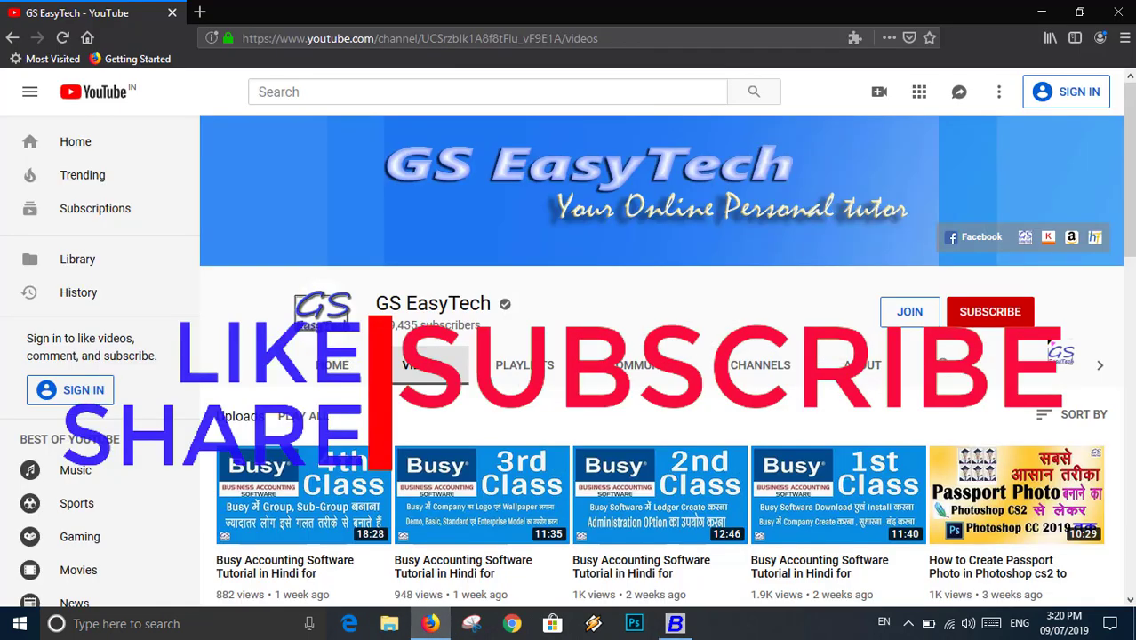